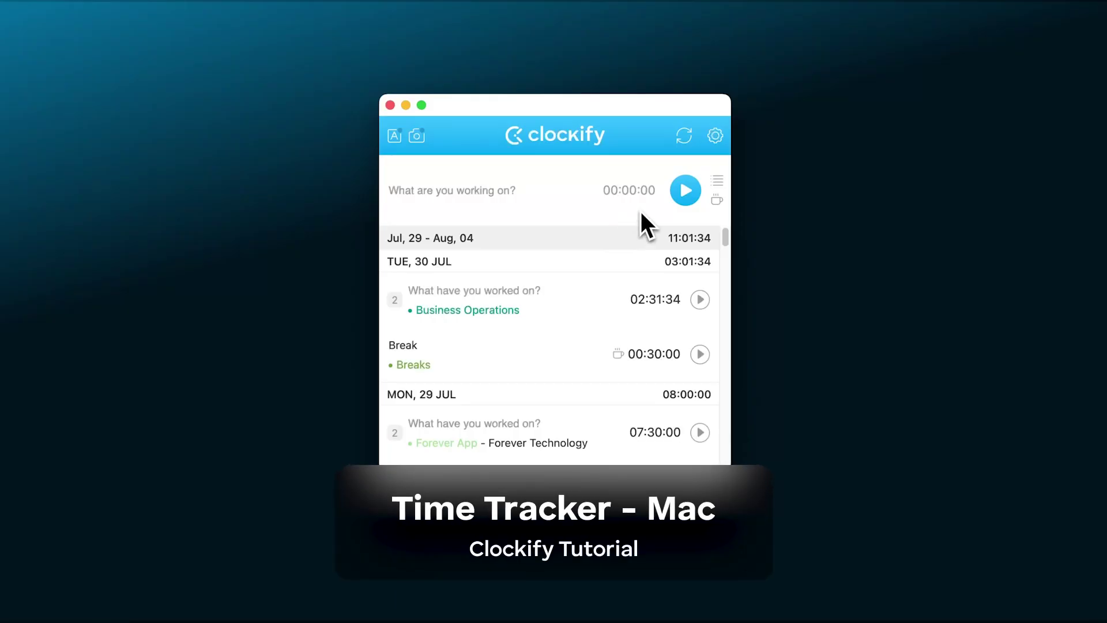
Start the timer on a new, untitled time entry
{"action": "left_click", "coordinate": [686, 193]}
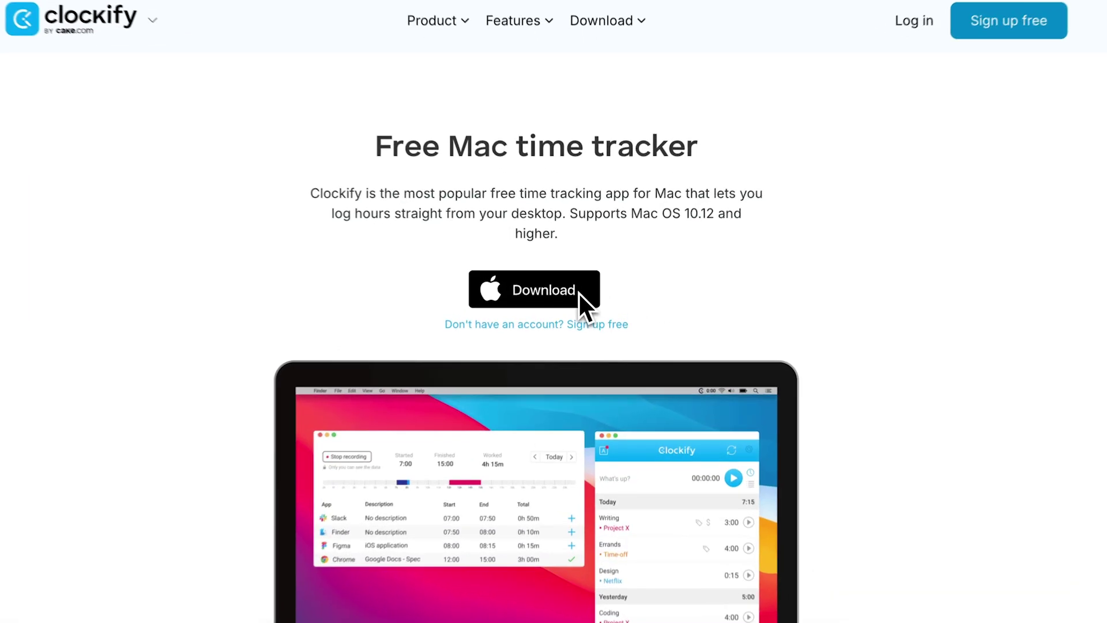
Download ClockifyDesktop.zip from the Free Mac time tracker page
{"action": "left_click", "coordinate": [578, 292]}
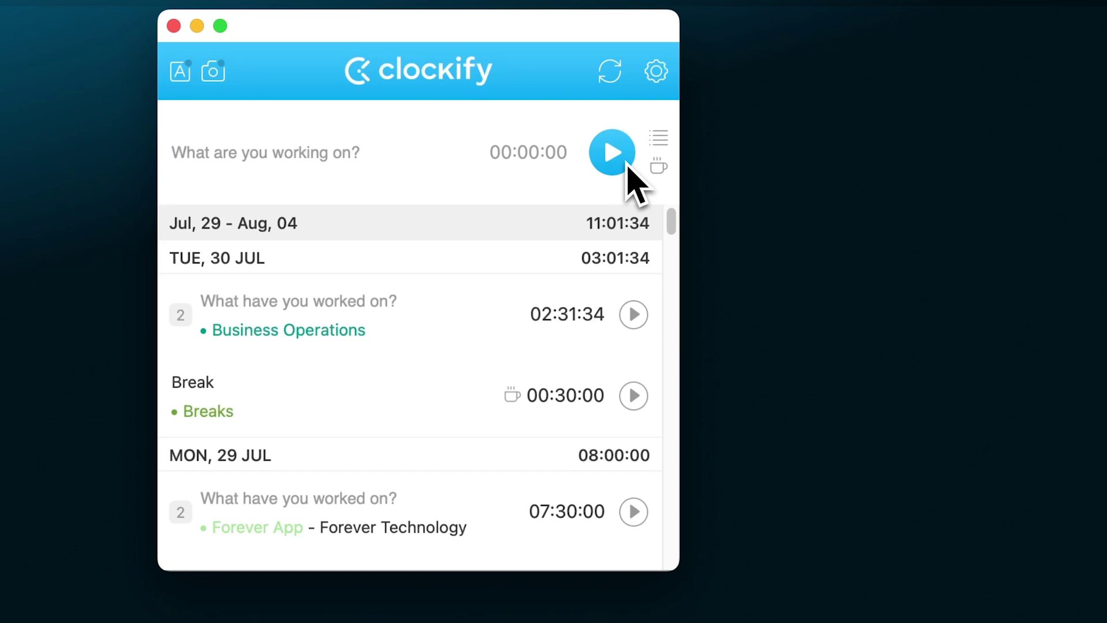
Start a new timer and open the running entry's details
{"action": "left_click", "coordinate": [659, 139]}
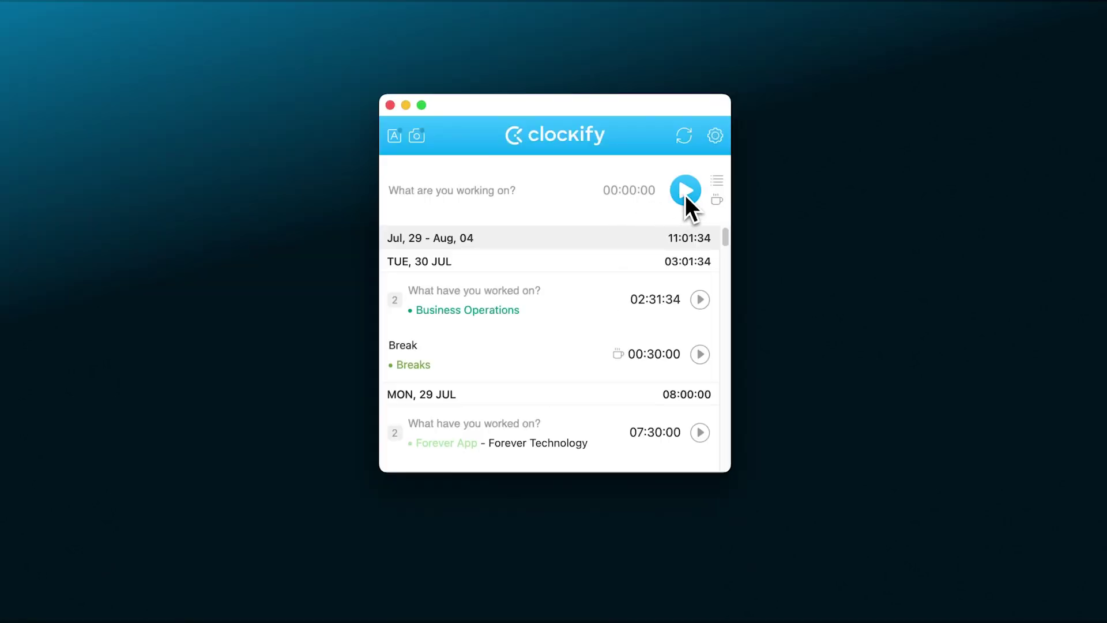
{"action": "left_click", "coordinate": [685, 190]}
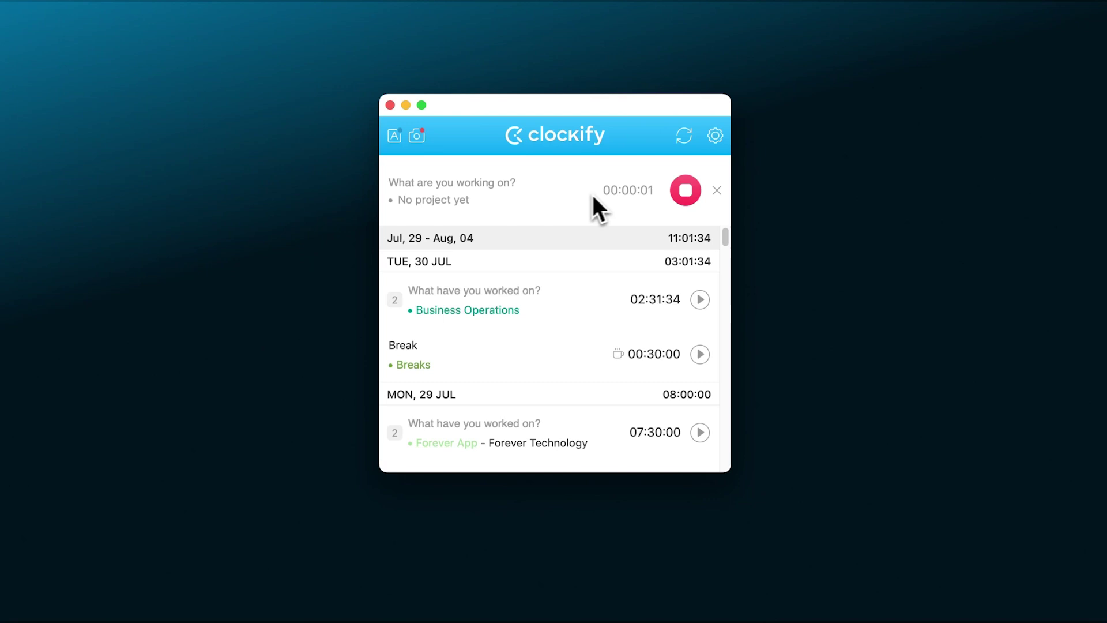
{"action": "left_click", "coordinate": [511, 193]}
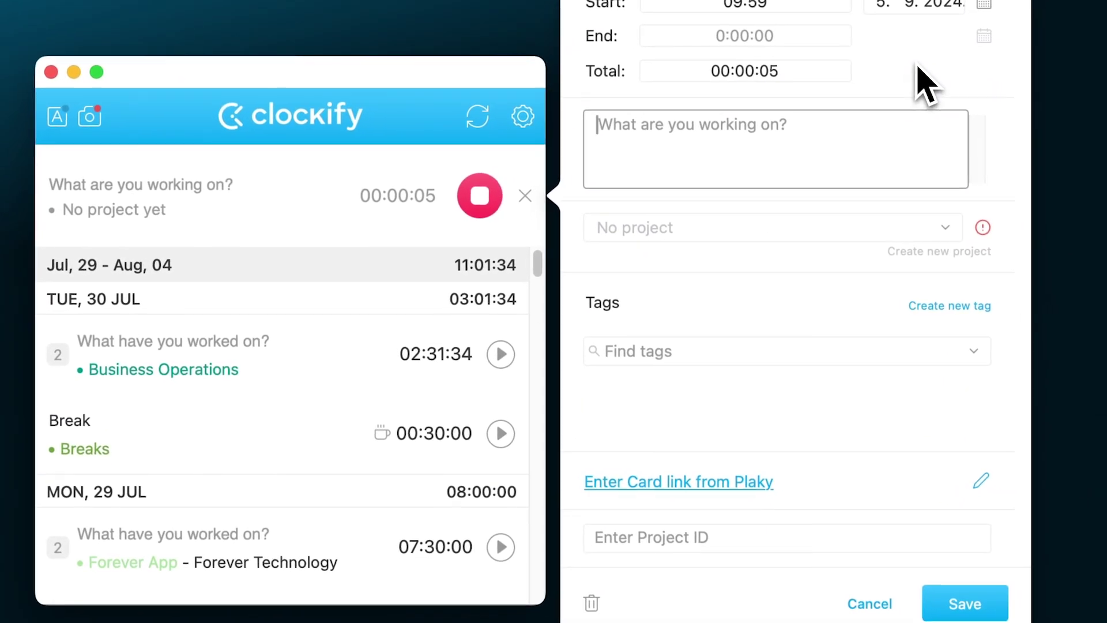
Assign project Business Operations with task Financial, save, and stop the timer at 00:00:24
{"action": "type", "text": "Bu"}
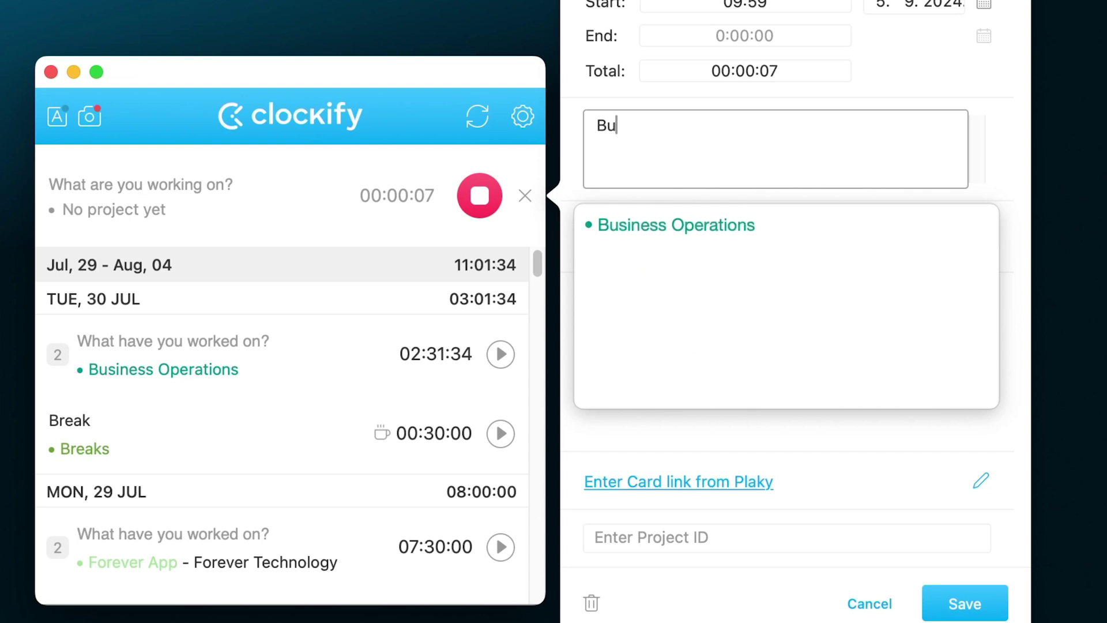
{"action": "left_click", "coordinate": [783, 236]}
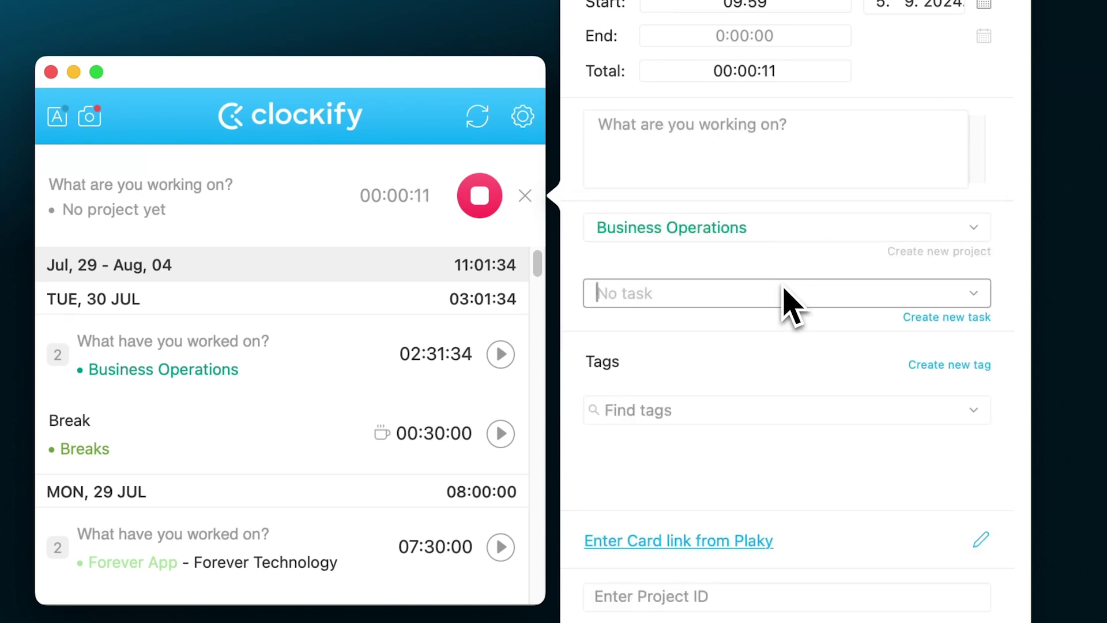
{"action": "type", "text": "F"}
{"action": "left_click", "coordinate": [813, 349]}
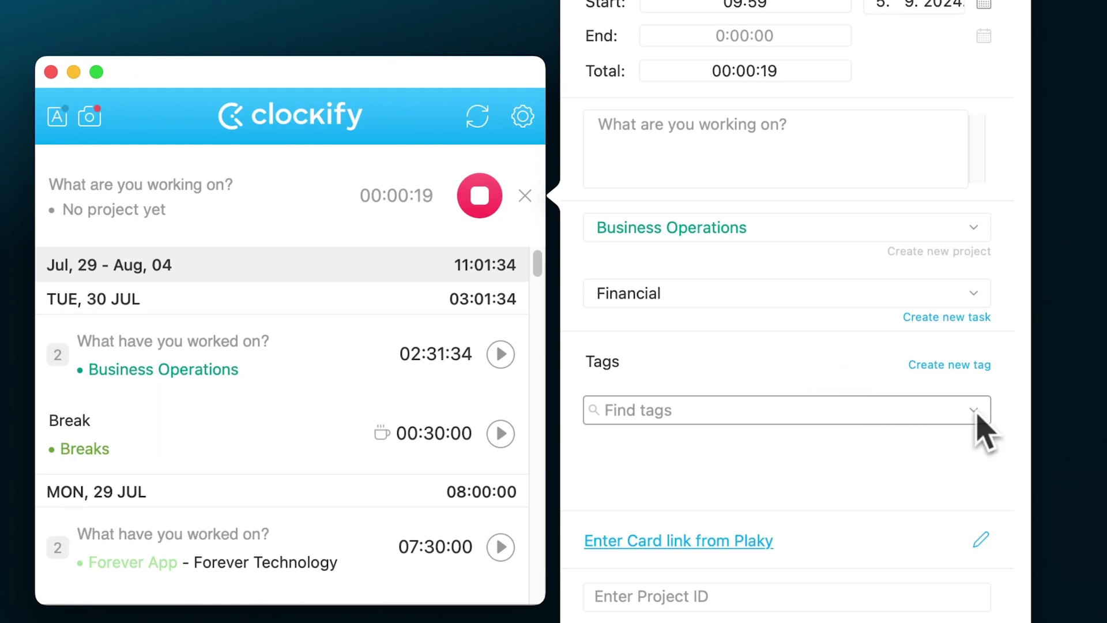
{"action": "left_click", "coordinate": [981, 485]}
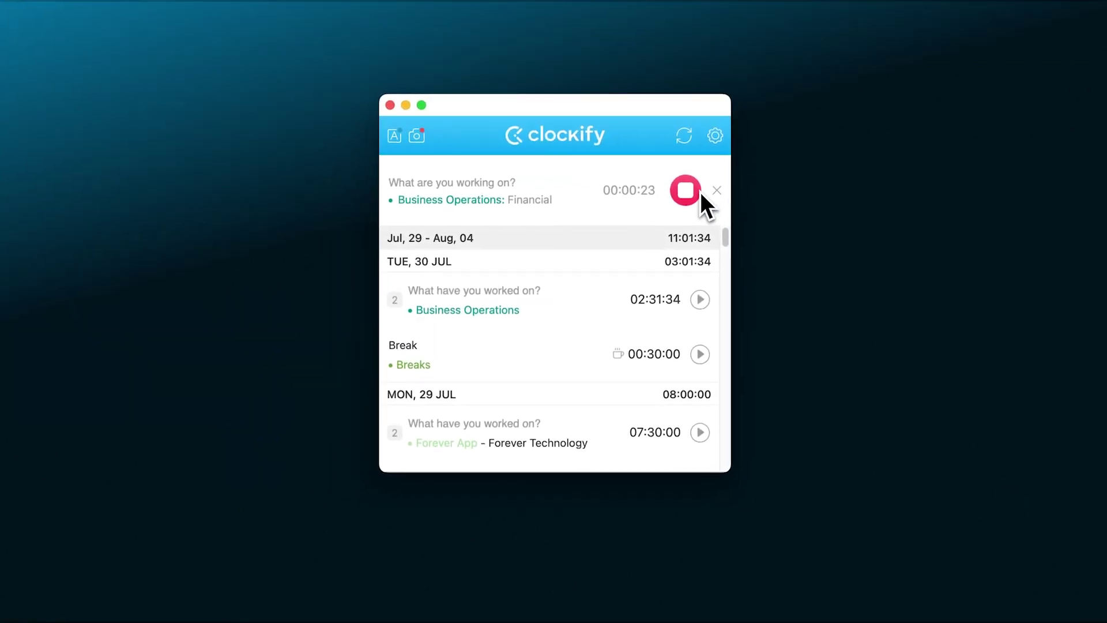
{"action": "left_click", "coordinate": [686, 191]}
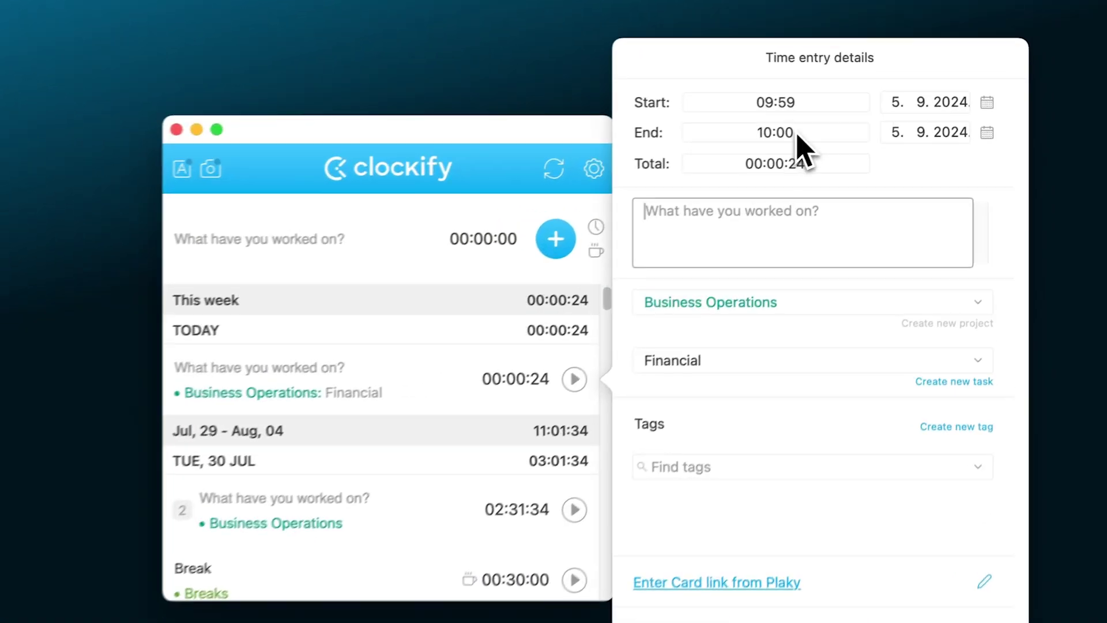
{"action": "key", "text": "shift+Left"}
{"action": "key", "text": "shift+Left"}
{"action": "key", "text": "shift+Left"}
{"action": "key", "text": "shift+Left"}
{"action": "key", "text": "shift+Left"}
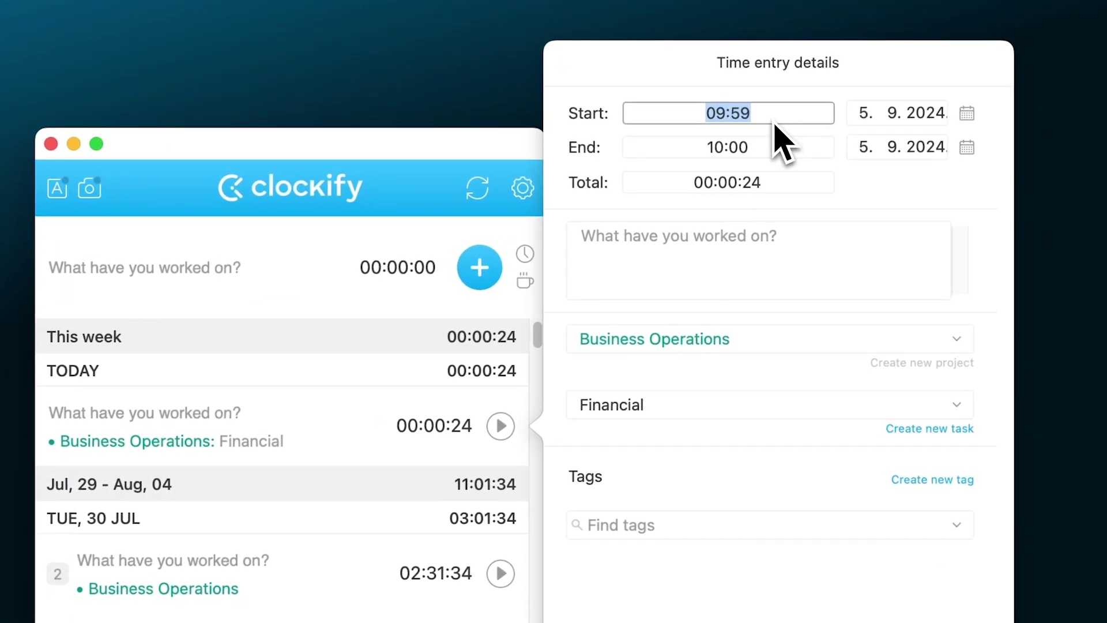
{"action": "left_click", "coordinate": [778, 155]}
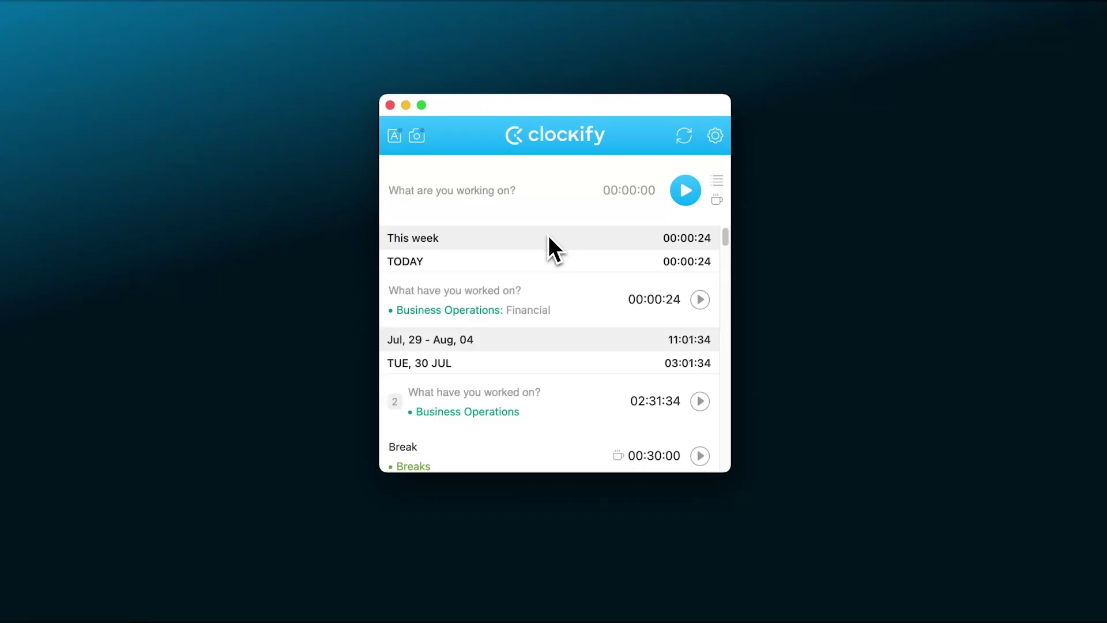
{"action": "left_click", "coordinate": [718, 181]}
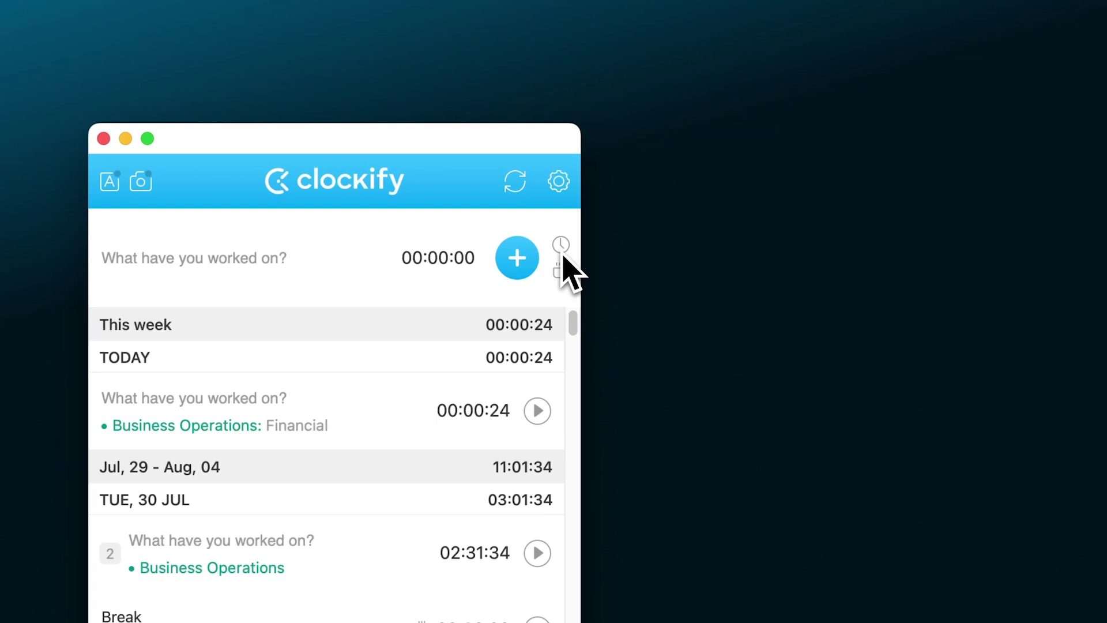
{"action": "left_click", "coordinate": [516, 260]}
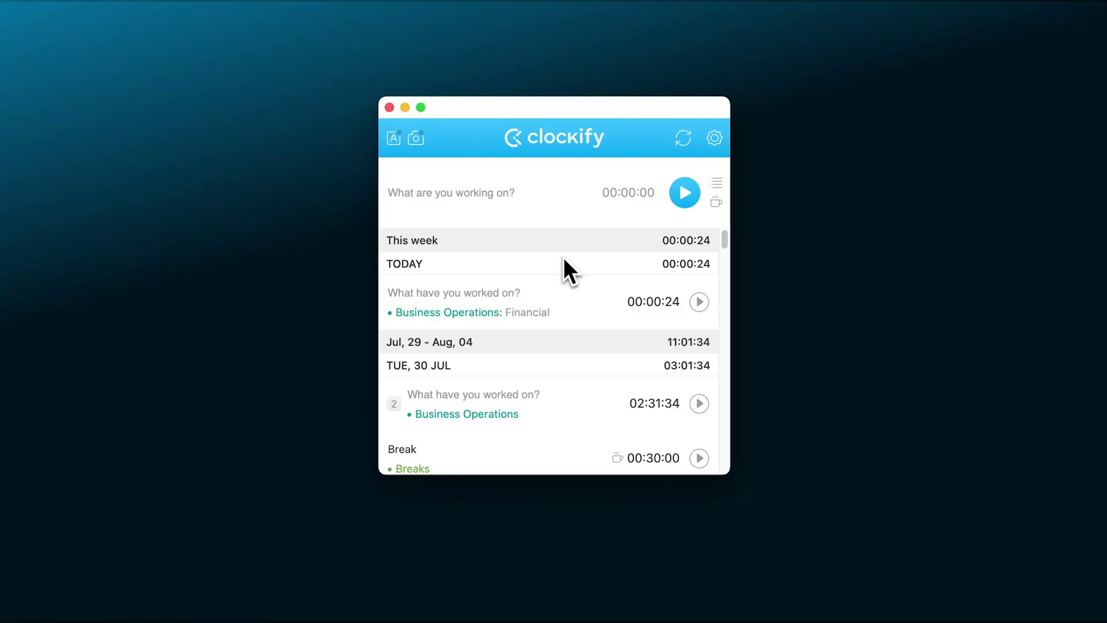
Restart the Business Operations: Financial timer, then discard it
{"action": "left_click", "coordinate": [699, 301]}
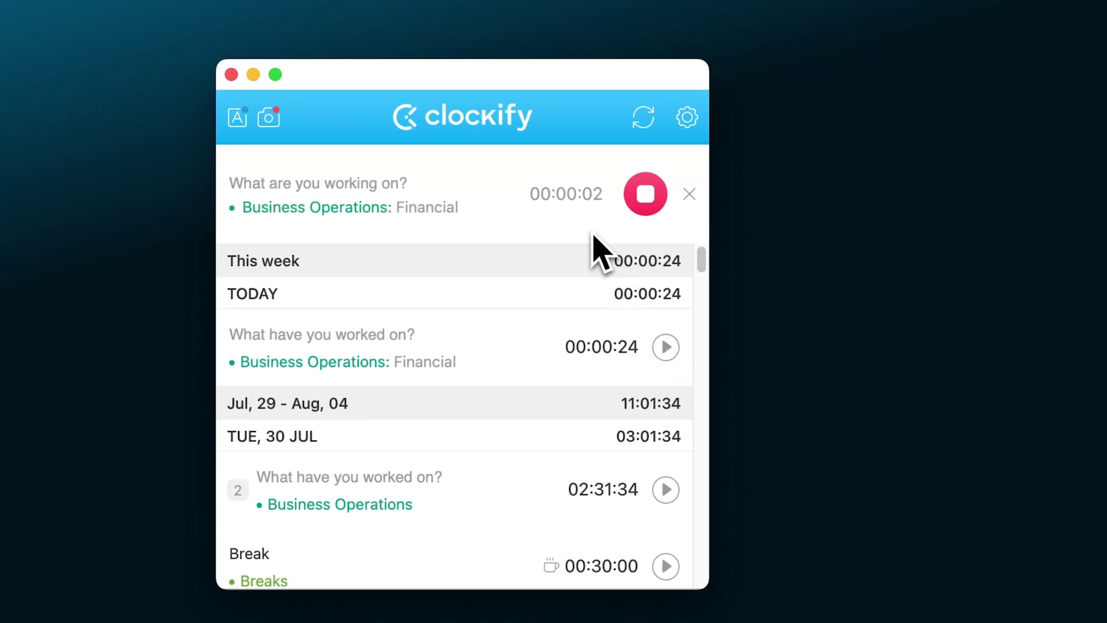
{"action": "left_click", "coordinate": [581, 210]}
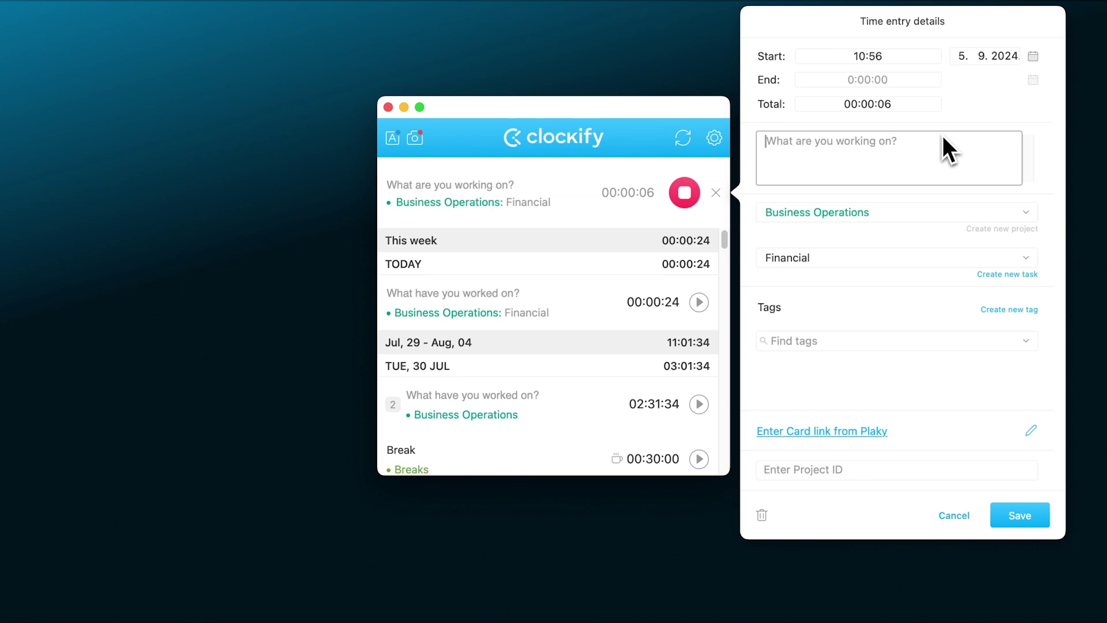
{"action": "left_click", "coordinate": [689, 194]}
Log a one-second Break entry under Breaks for today
{"action": "left_click", "coordinate": [716, 202]}
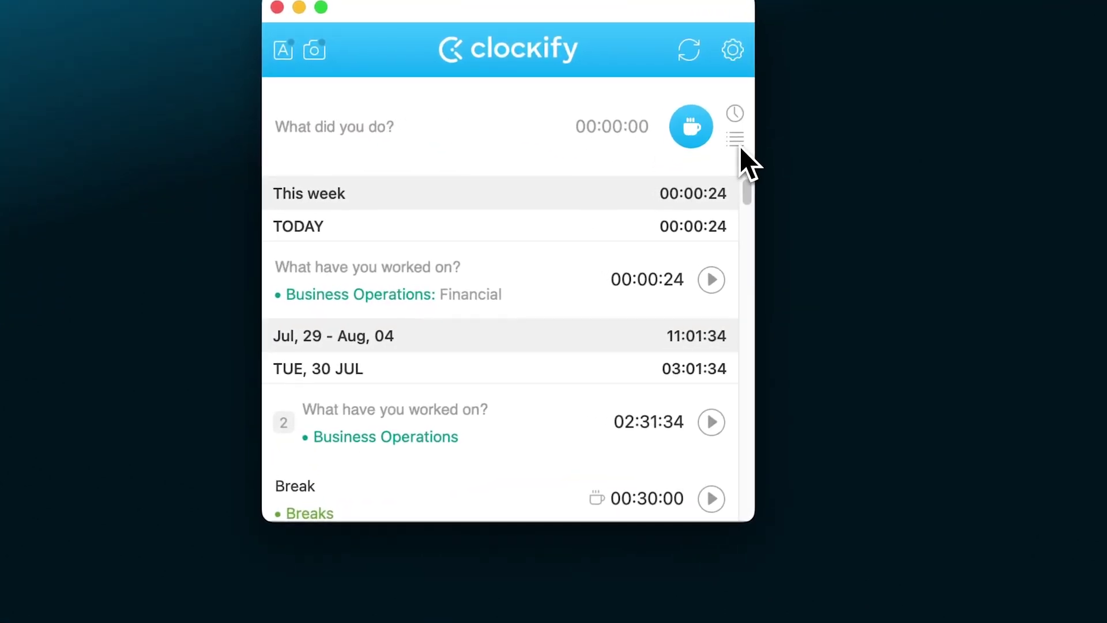
{"action": "left_click", "coordinate": [692, 126]}
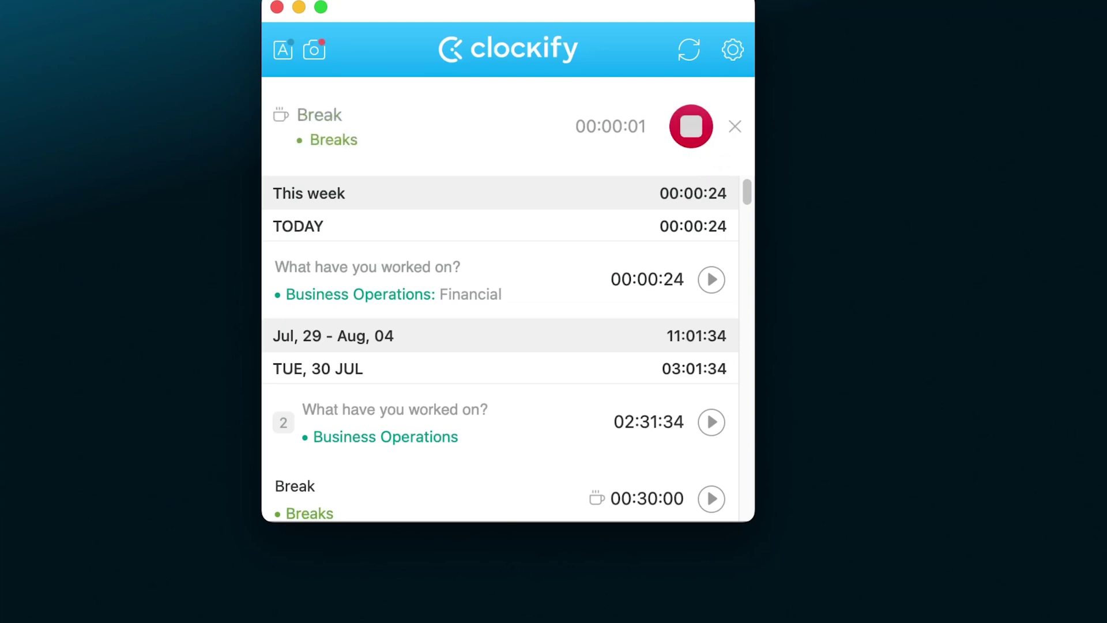
{"action": "left_click", "coordinate": [692, 126]}
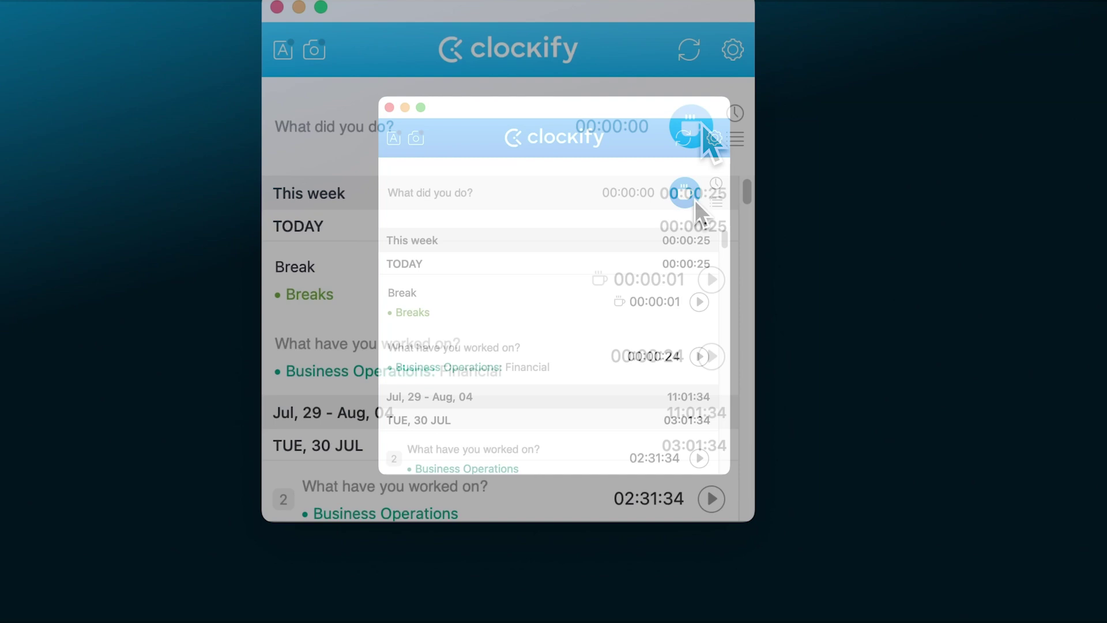
{"action": "left_click", "coordinate": [715, 142]}
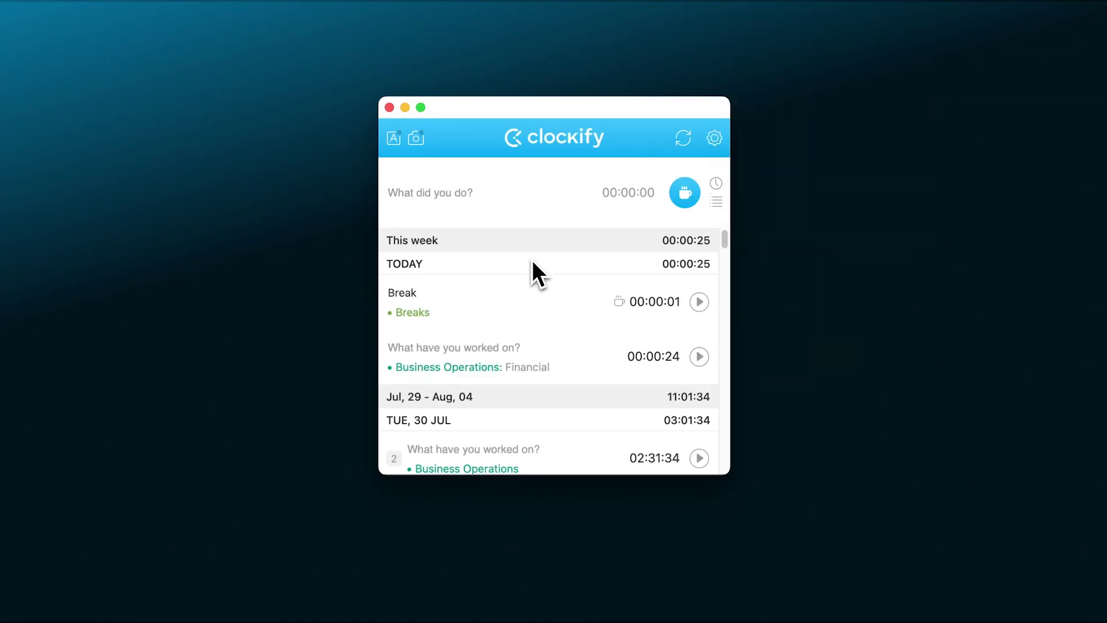
Delete the 00:00:01 Break entry and open Preferences from the gear menu
{"action": "left_click", "coordinate": [547, 296]}
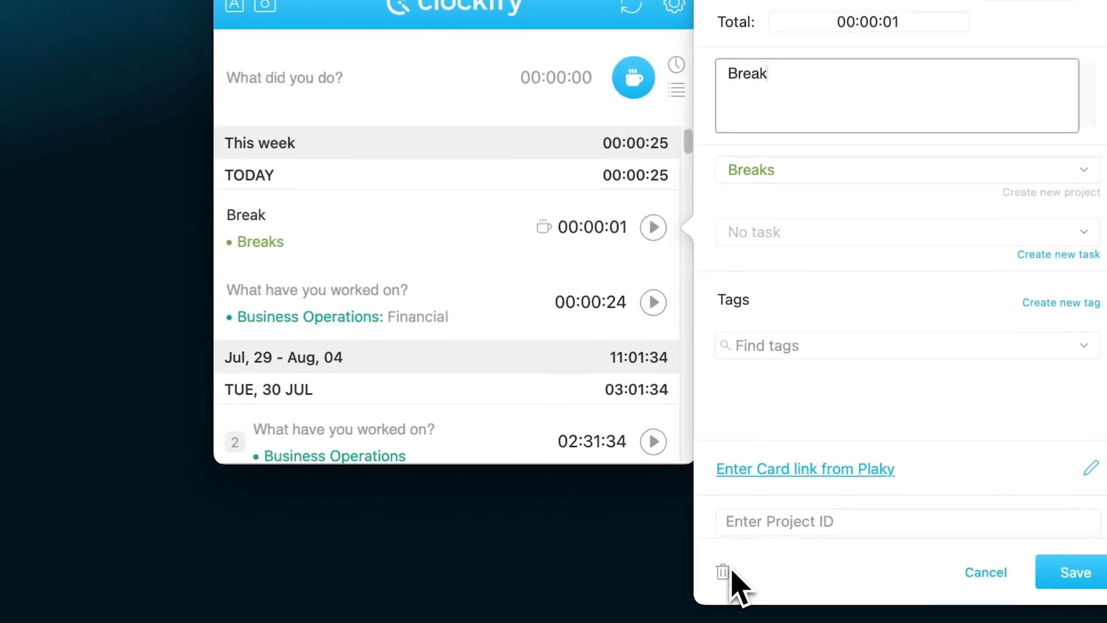
{"action": "left_click", "coordinate": [751, 553]}
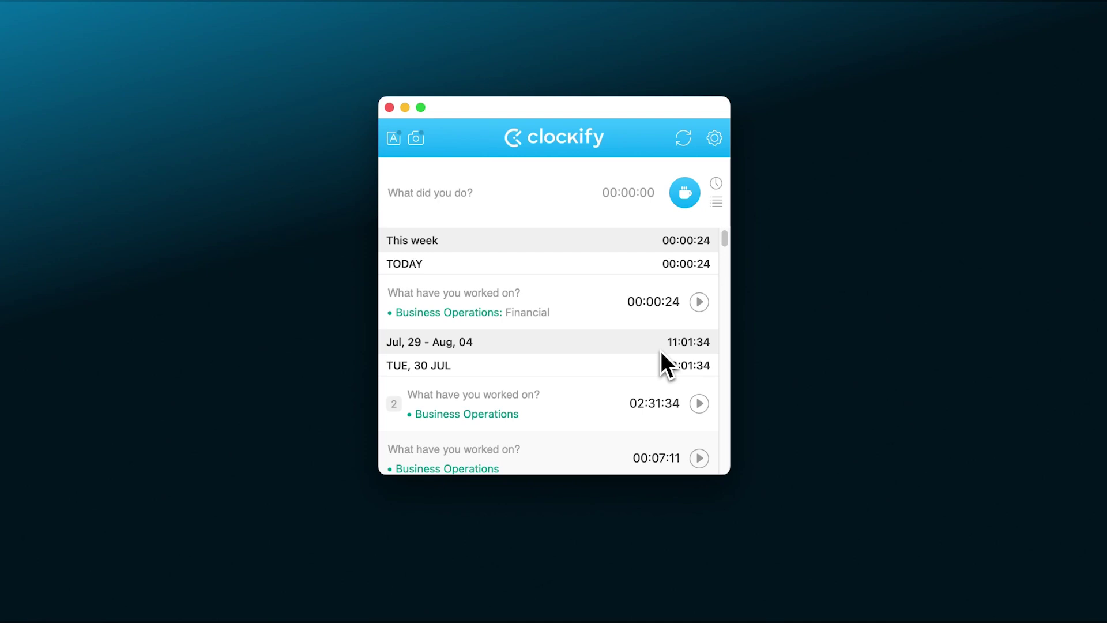
{"action": "left_click", "coordinate": [715, 137]}
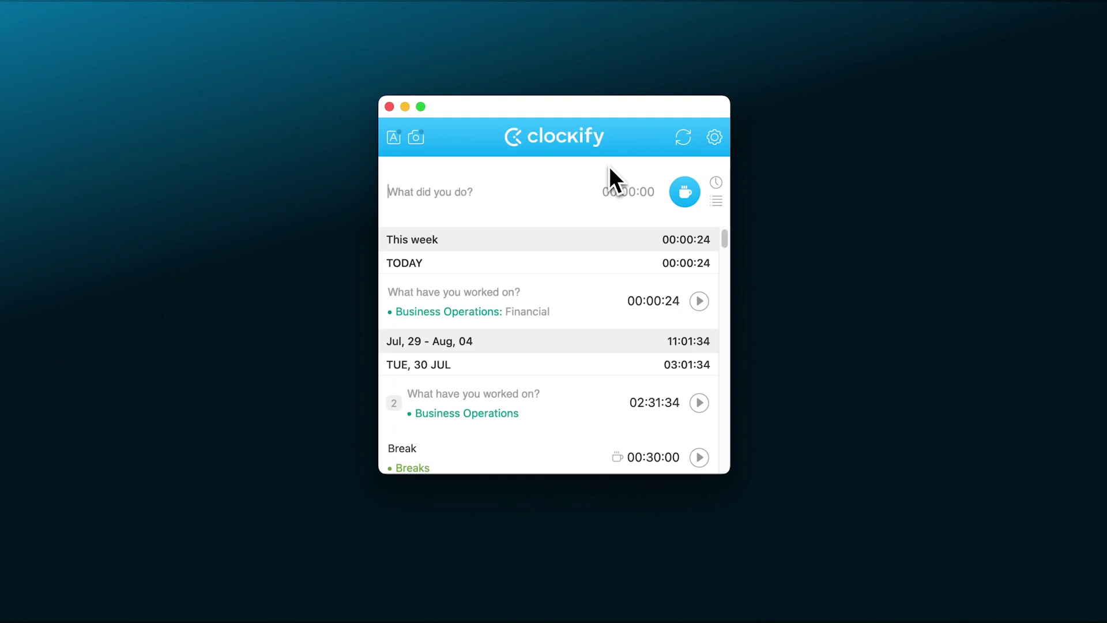
{"action": "left_click", "coordinate": [714, 137]}
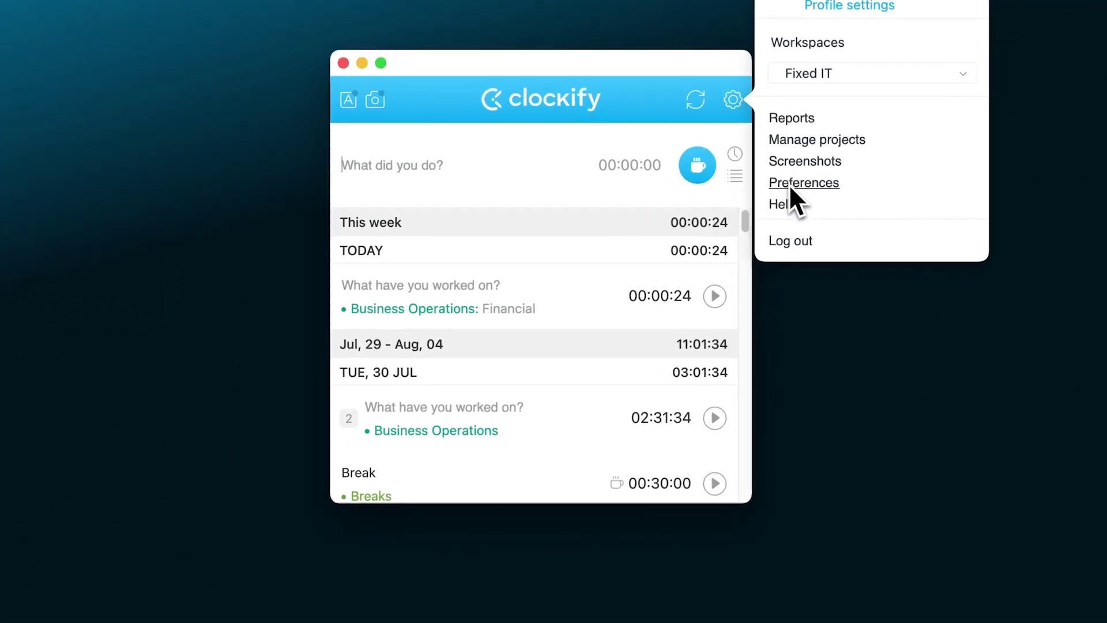
{"action": "left_click", "coordinate": [764, 207]}
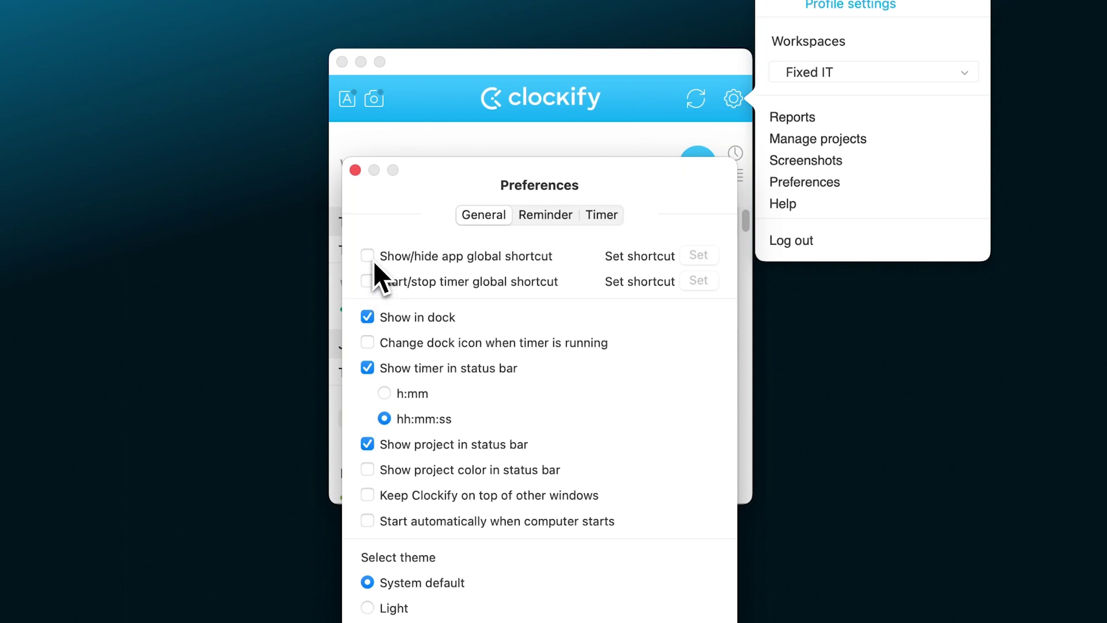
Enable the start/stop timer global shortcut and assign it the C key
{"action": "left_click", "coordinate": [368, 281]}
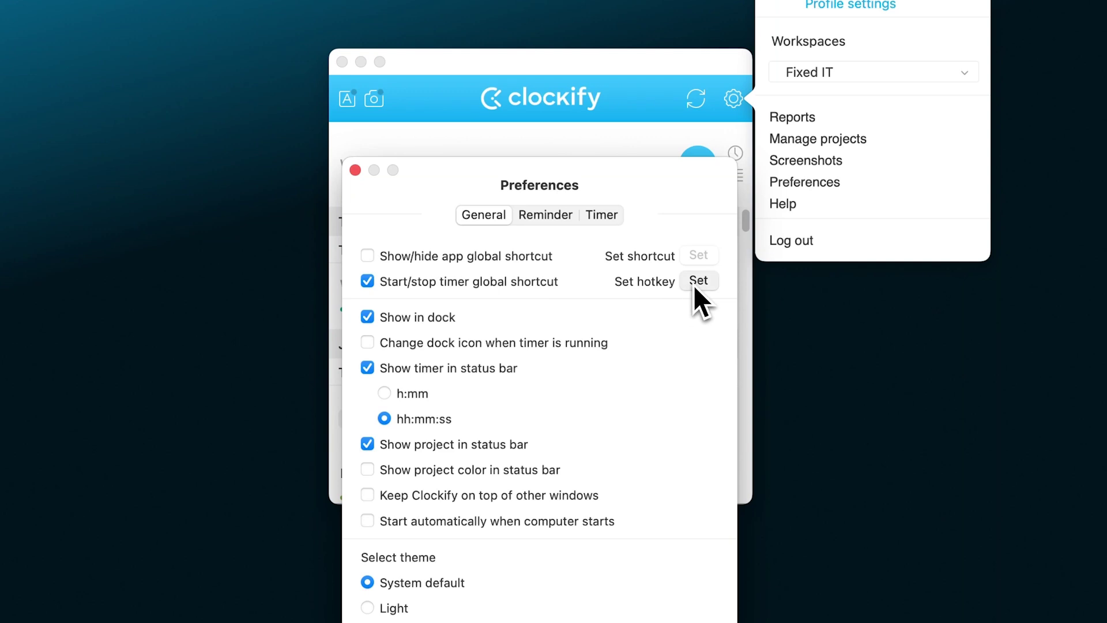
{"action": "key", "text": "c"}
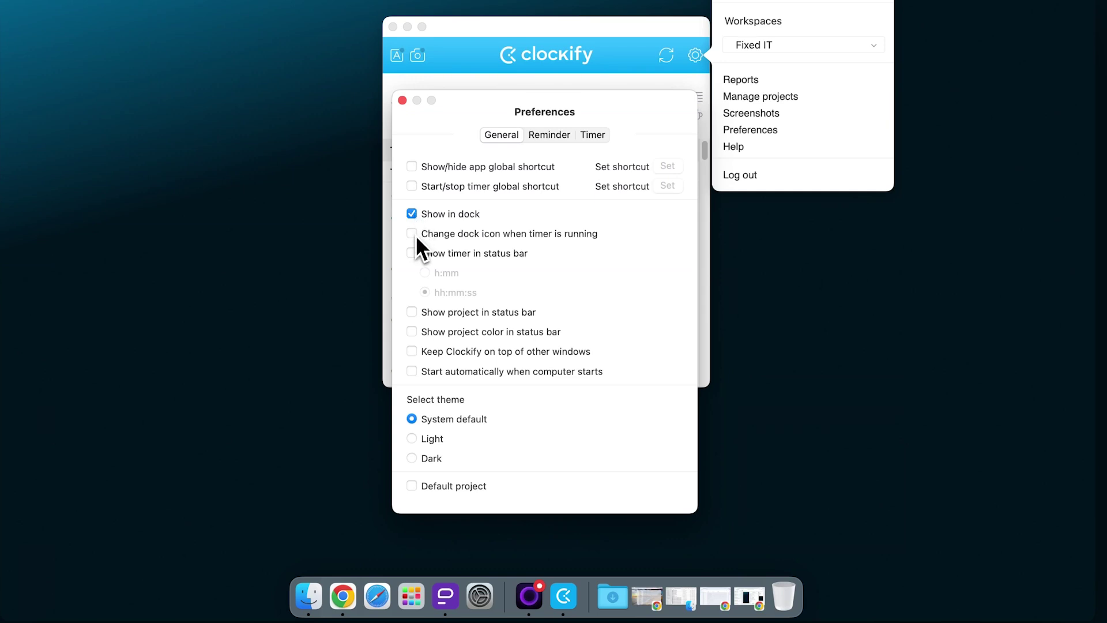
Enable the running-timer dock icon, keep the status-bar timer at hh:mm:ss, and turn off keep-on-top
{"action": "left_click", "coordinate": [415, 235]}
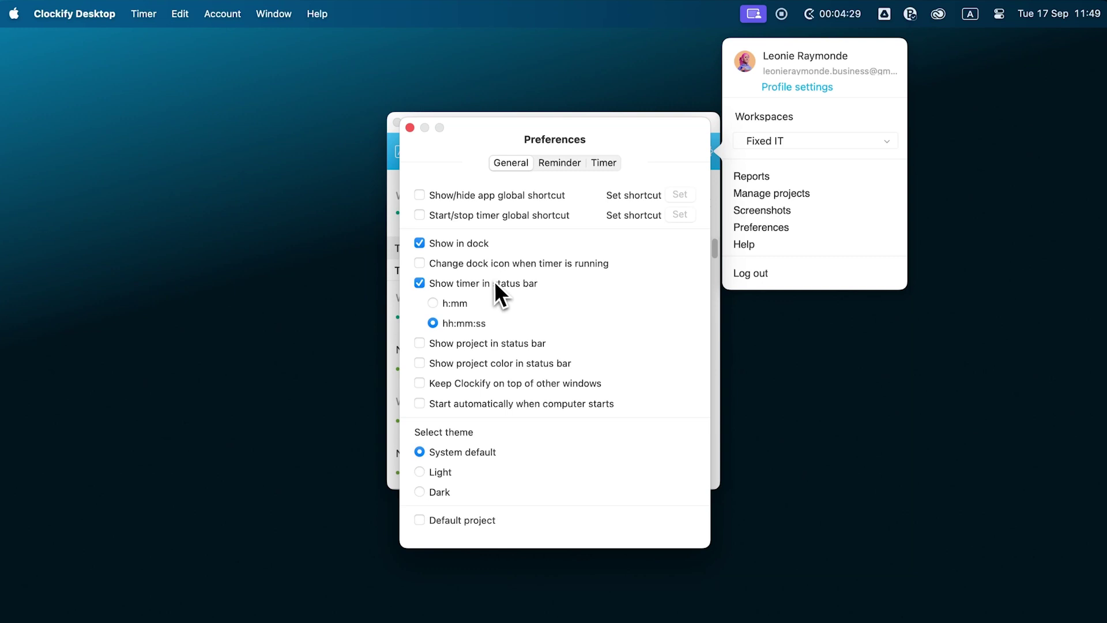
{"action": "left_click", "coordinate": [468, 306]}
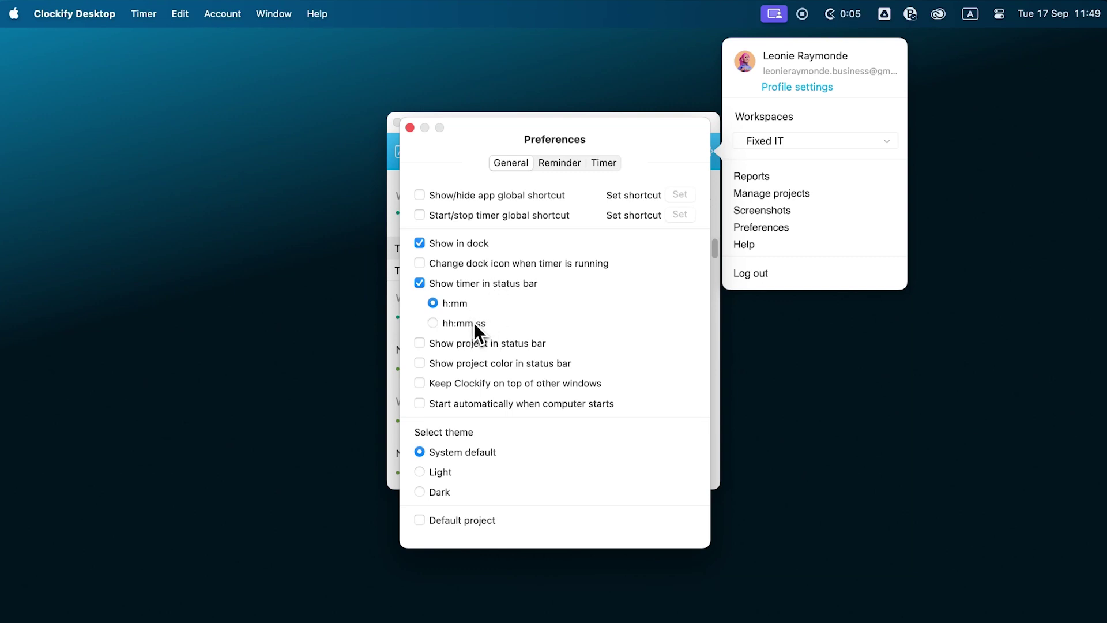
{"action": "left_click", "coordinate": [473, 323]}
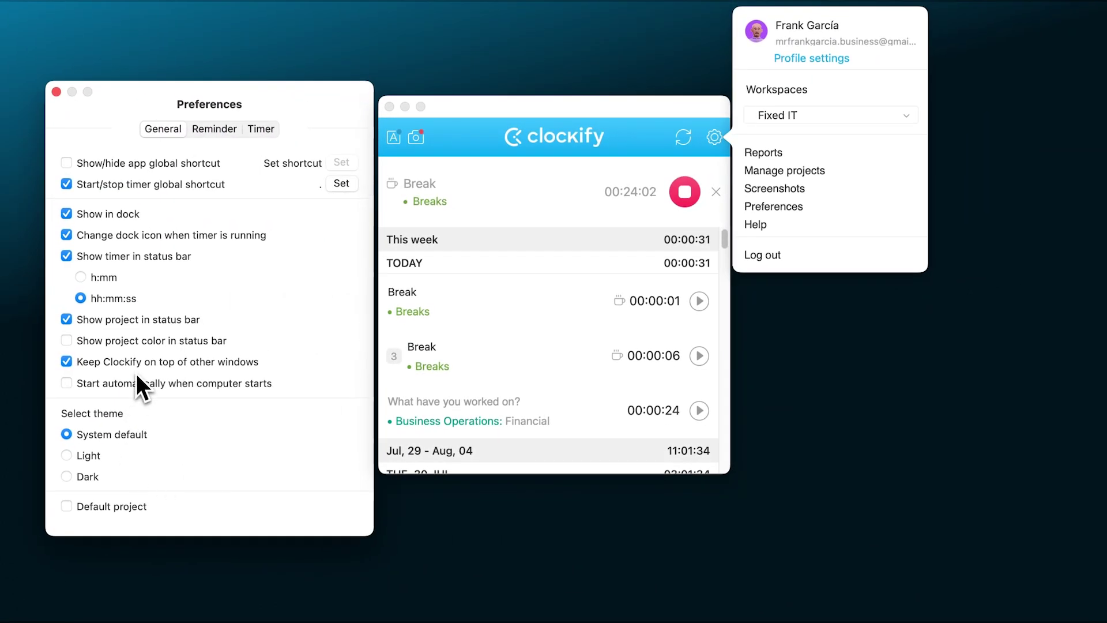
{"action": "left_click", "coordinate": [161, 360]}
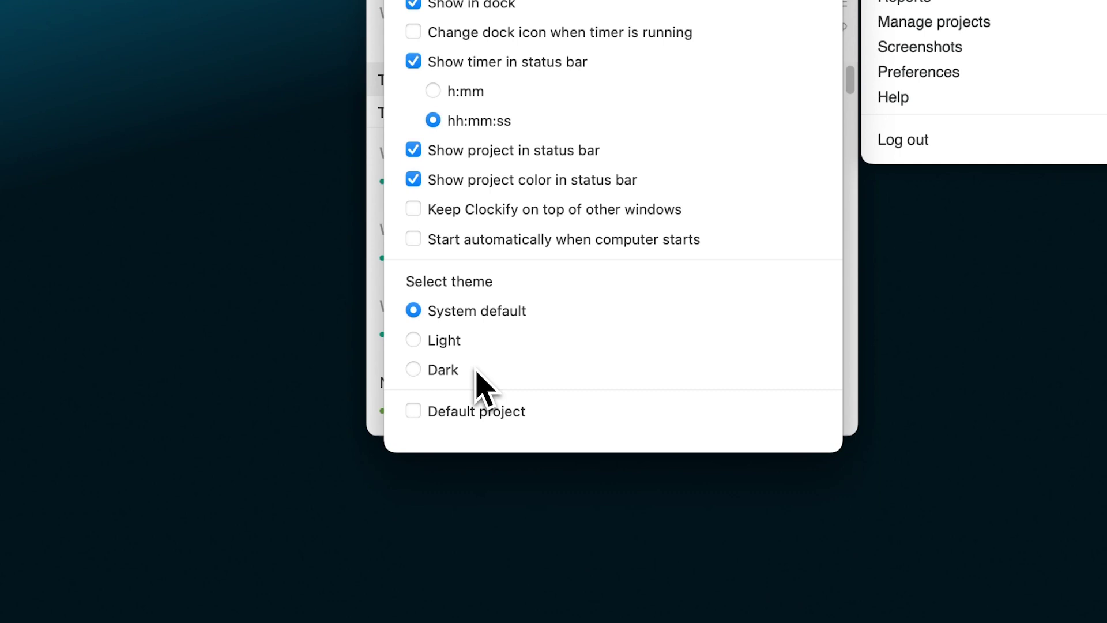
Enable Default project set to 'Last used project', then start the timer
{"action": "left_click", "coordinate": [515, 419]}
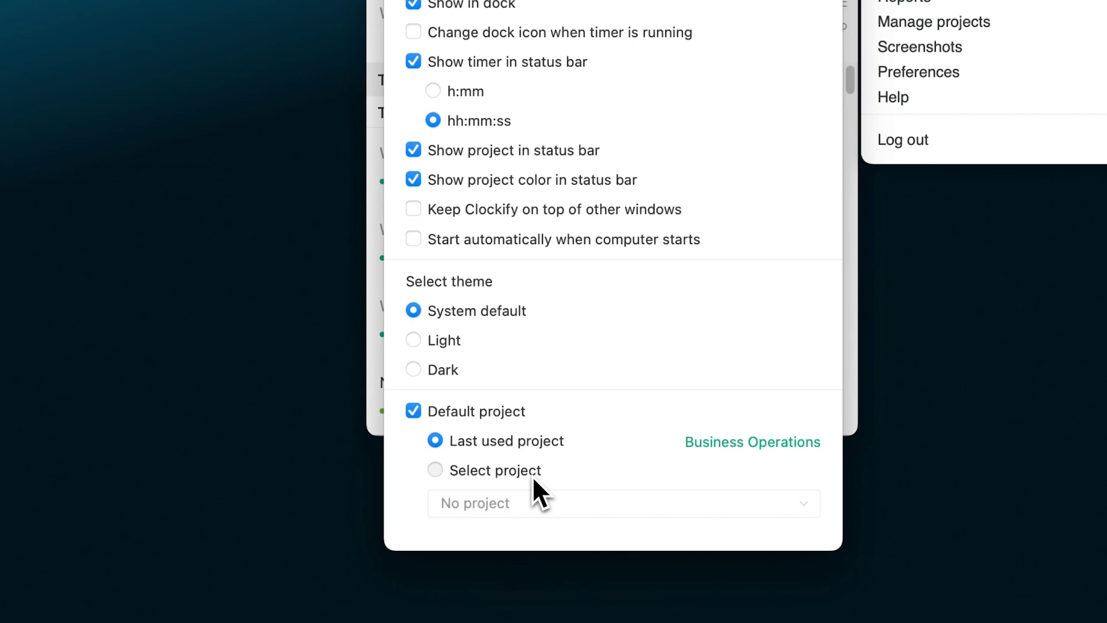
{"action": "left_click", "coordinate": [531, 476]}
{"action": "left_click", "coordinate": [535, 446]}
{"action": "left_click", "coordinate": [402, 47]}
{"action": "left_click", "coordinate": [687, 178]}
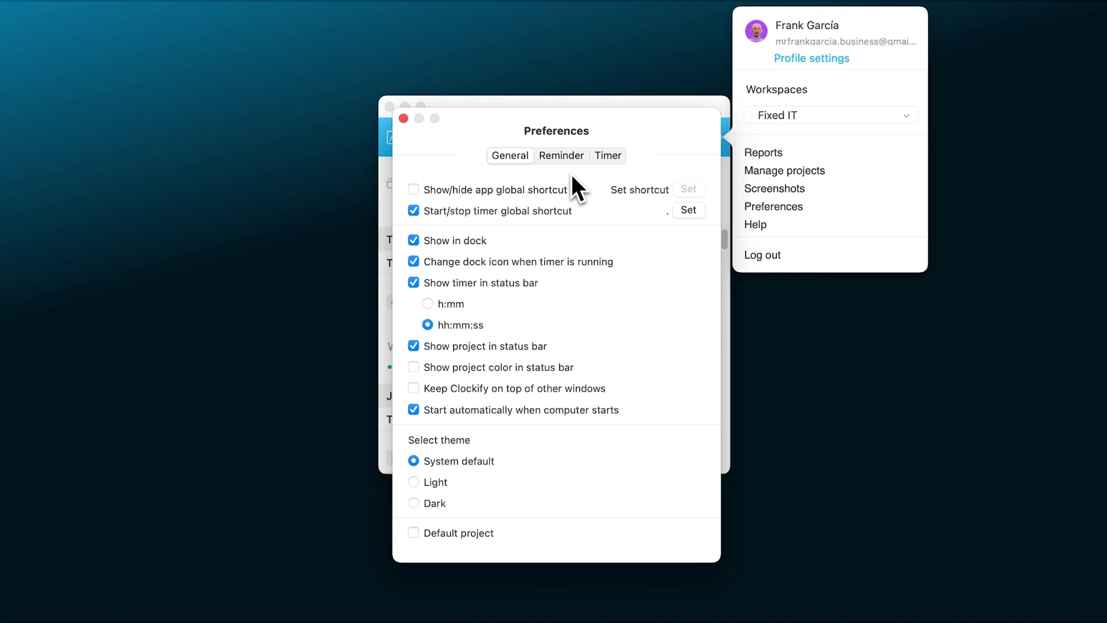
Check 'Remind to track time' on the Reminder tab
{"action": "left_click", "coordinate": [563, 163]}
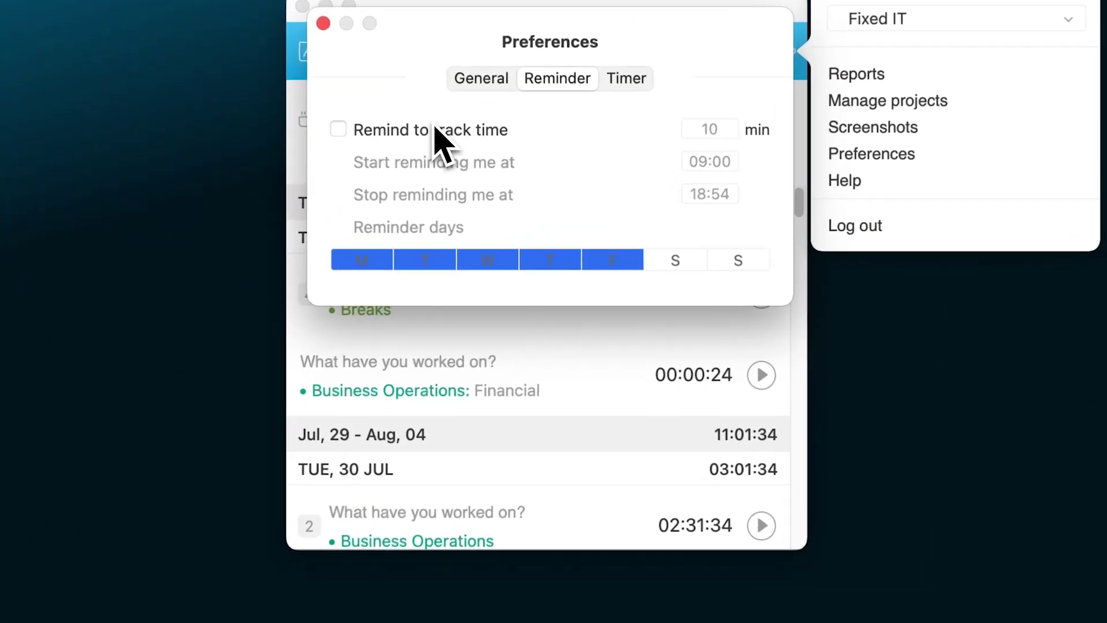
{"action": "left_click", "coordinate": [329, 123]}
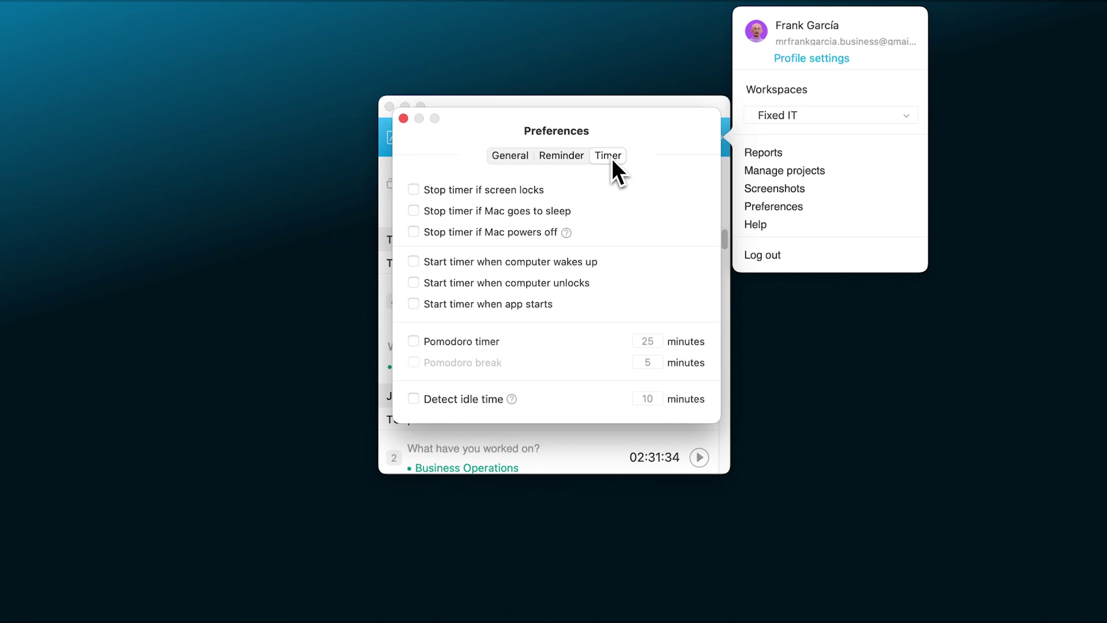
Toggle the screen-lock stop and wake-up start options on, then back off
{"action": "left_click", "coordinate": [516, 191]}
{"action": "left_click", "coordinate": [517, 192]}
{"action": "left_click", "coordinate": [520, 261]}
{"action": "left_click", "coordinate": [520, 262]}
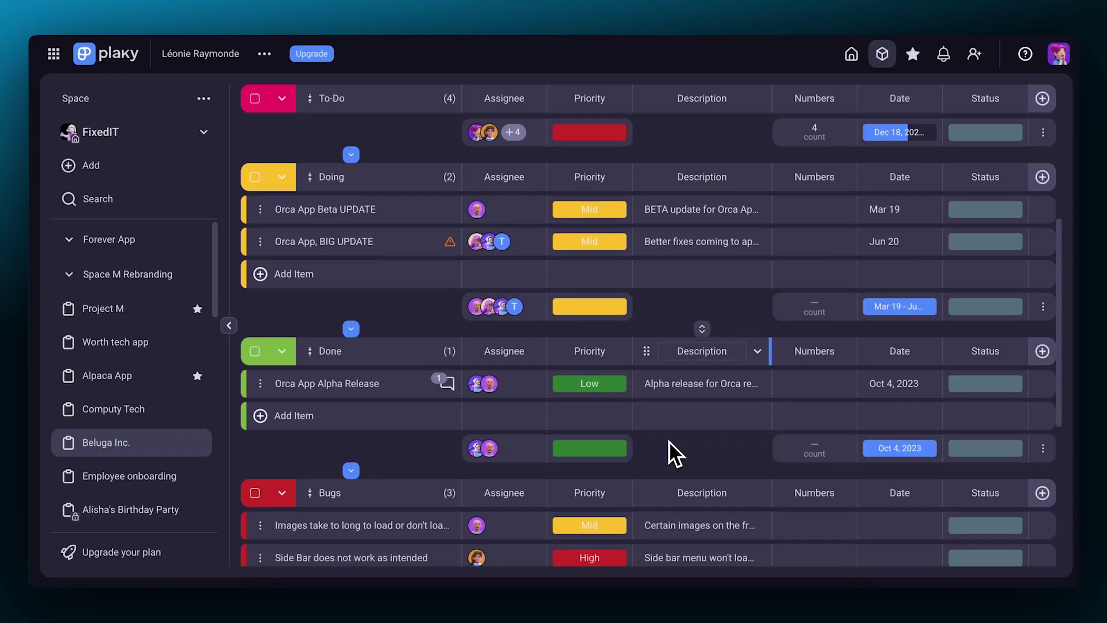
{"action": "scroll", "coordinate": [669, 453], "scroll_direction": "up", "scroll_amount": 3}
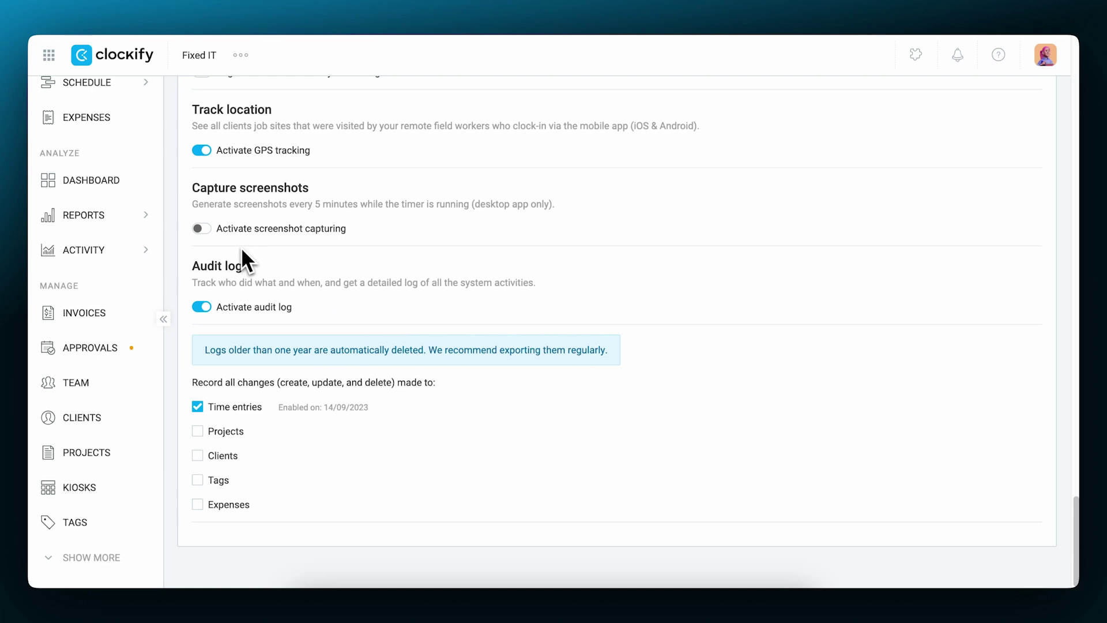
Turn on 'Activate screenshot capturing' for the workspace and confirm with I AGREE
{"action": "left_click", "coordinate": [202, 229]}
{"action": "left_click", "coordinate": [648, 414]}
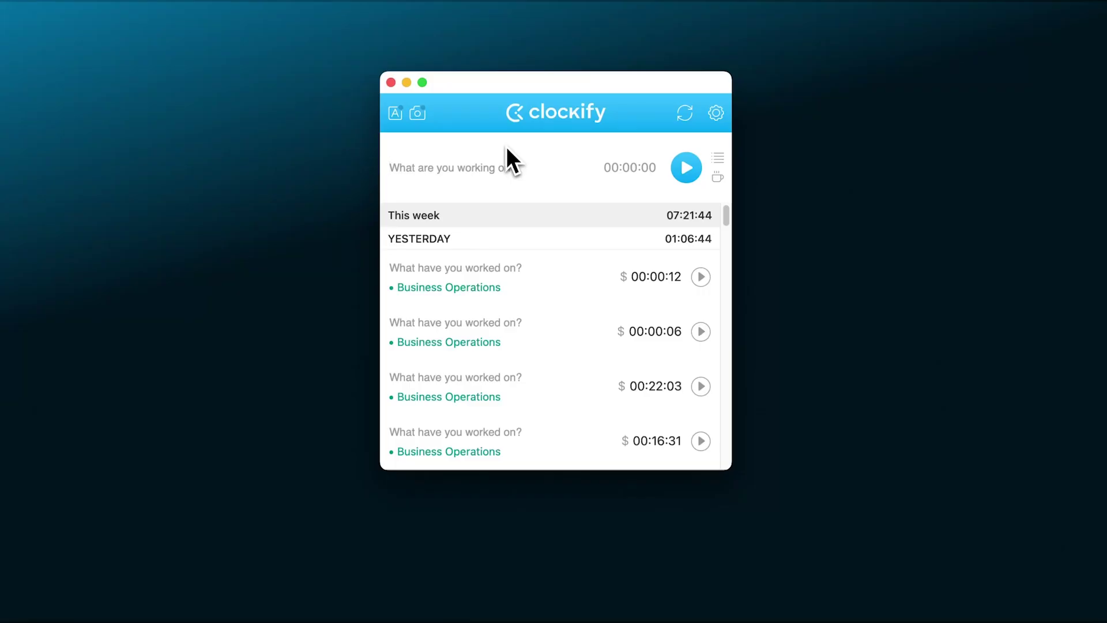
Record a short Auto tracker session of app activity, then stop the recording
{"action": "left_click", "coordinate": [397, 120]}
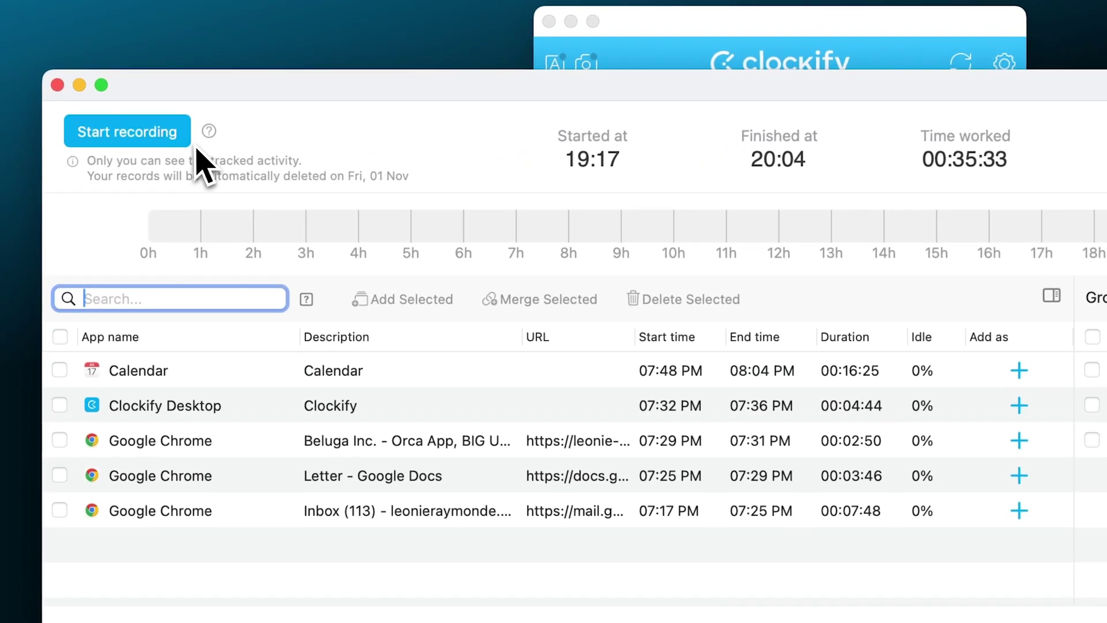
{"action": "left_click", "coordinate": [131, 169]}
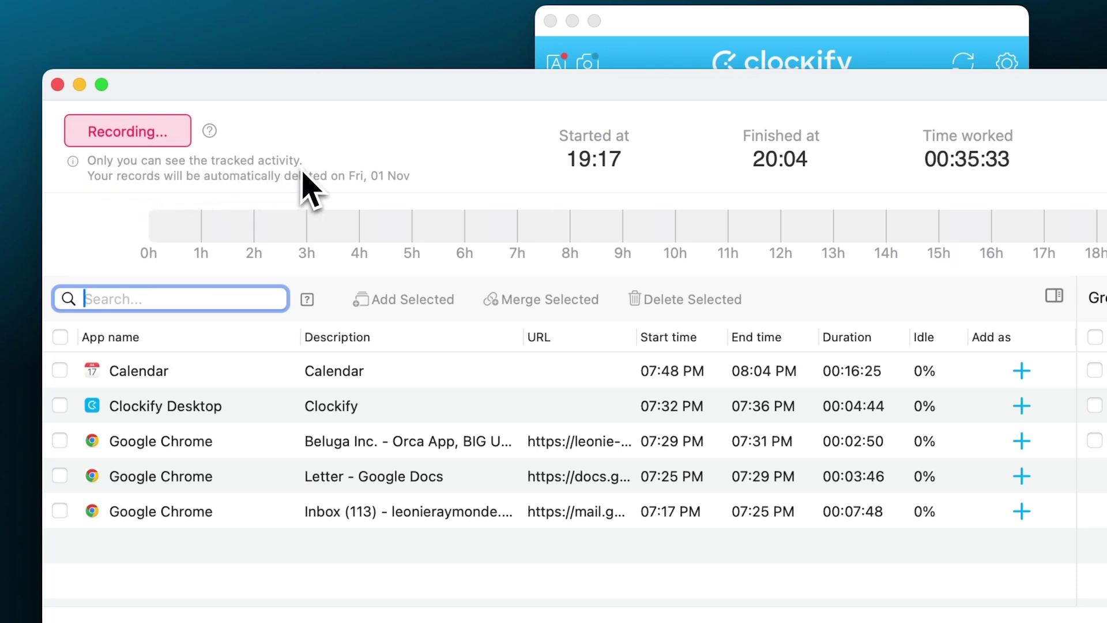
{"action": "left_click", "coordinate": [181, 142]}
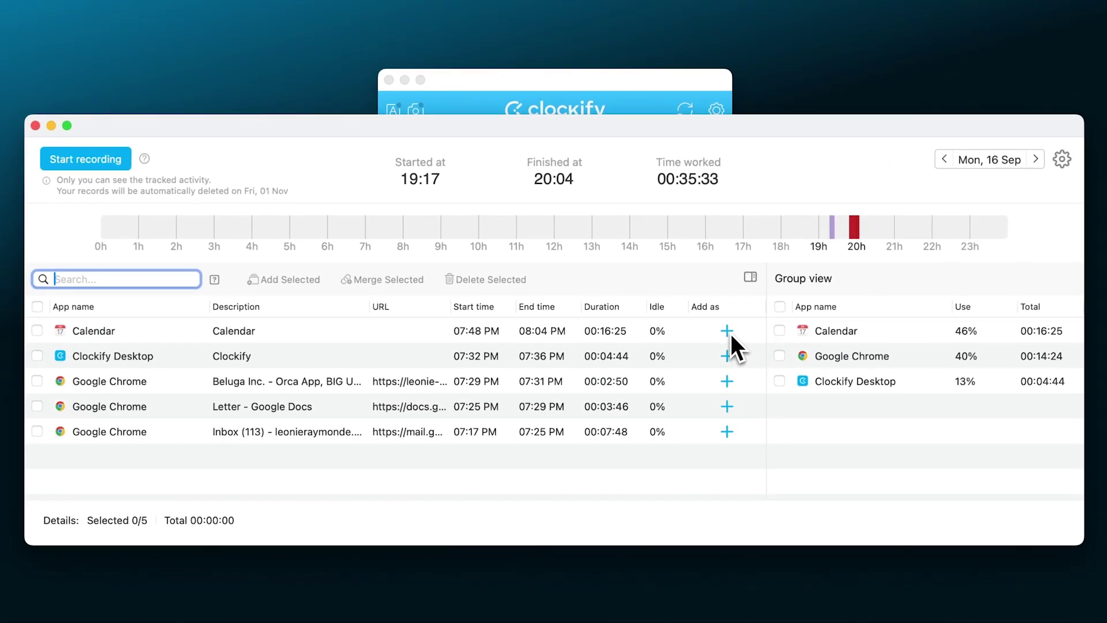
Add Calendar as a time entry, then select all five Mon, 16 Sep activities (00:35:33)
{"action": "left_click", "coordinate": [731, 333]}
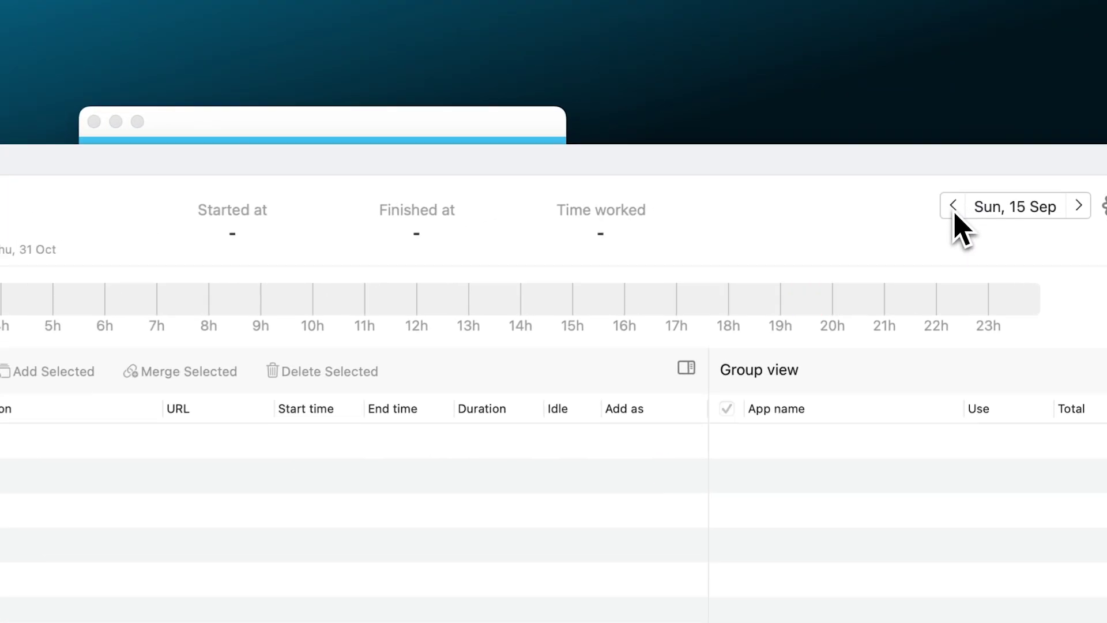
{"action": "left_click", "coordinate": [1078, 207]}
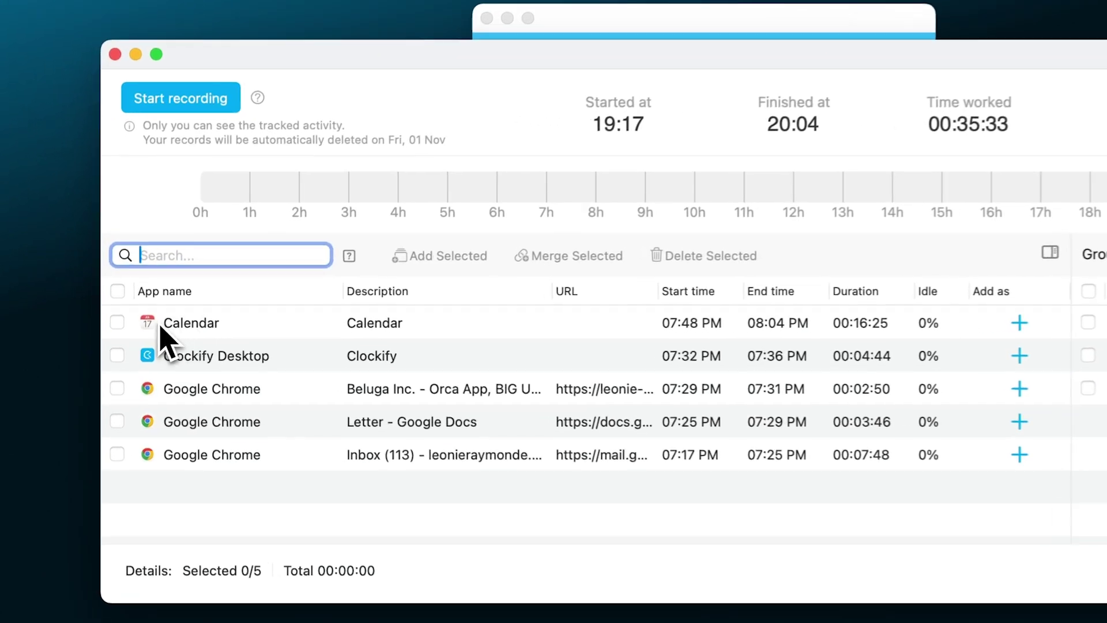
{"action": "left_click", "coordinate": [104, 327]}
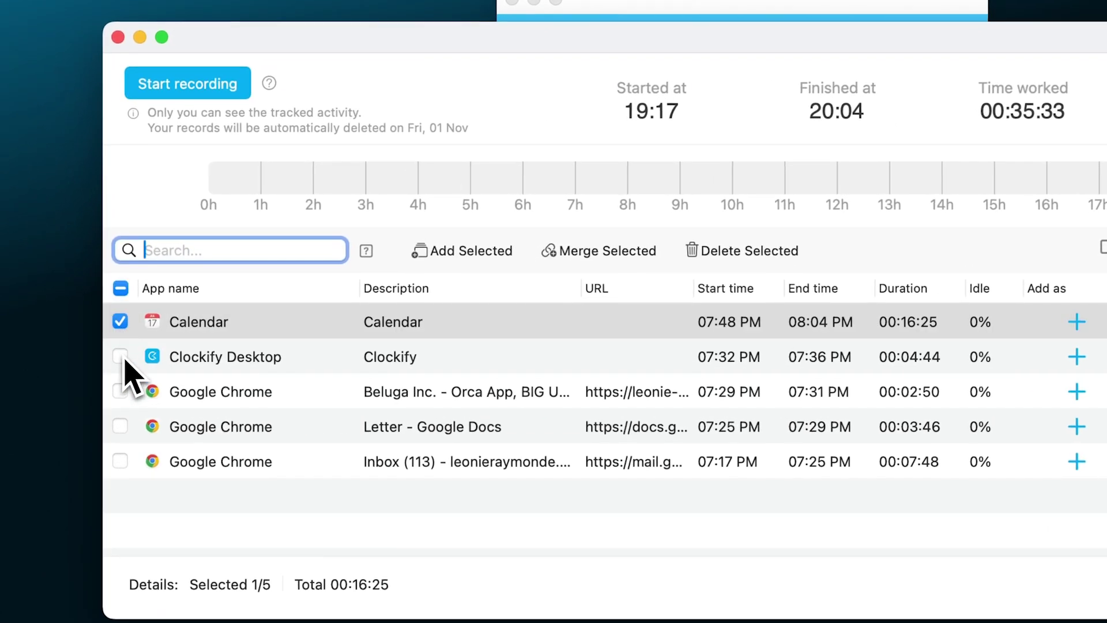
{"action": "left_click", "coordinate": [121, 358]}
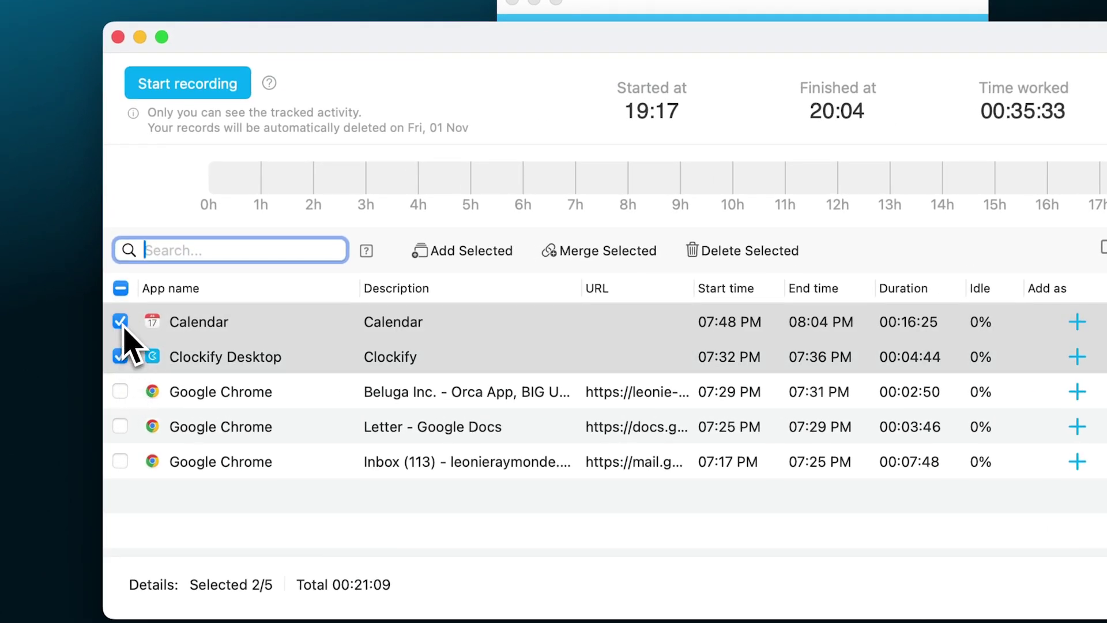
{"action": "left_click", "coordinate": [121, 289]}
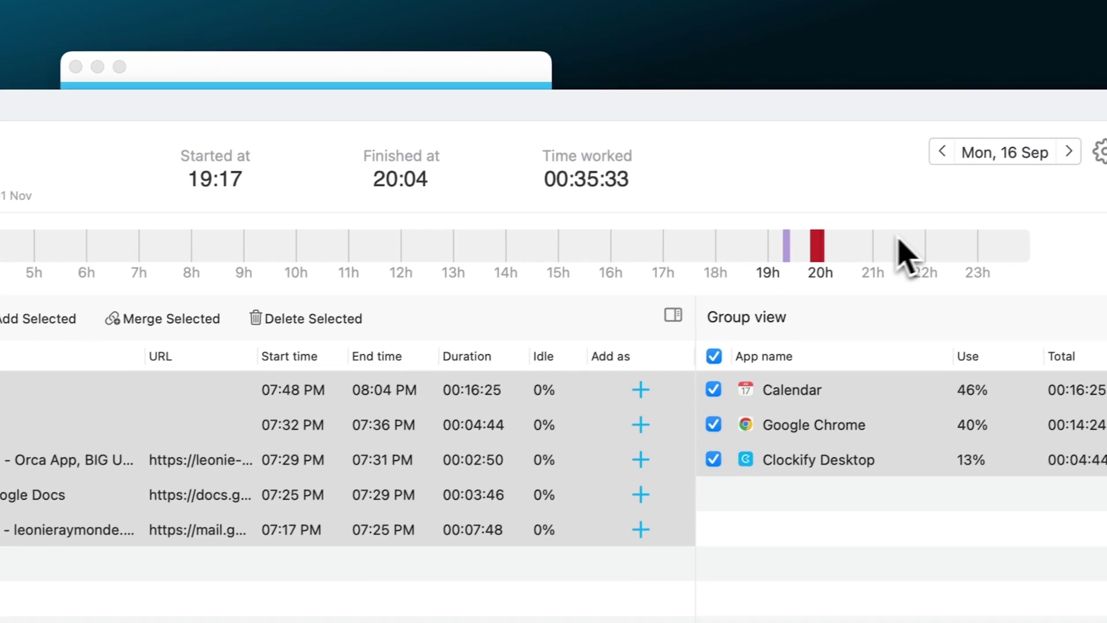
Uncheck 'Track visited URLs (Chrome, Safari)' in Autotracker settings, keeping the 60-sec threshold
{"action": "left_click", "coordinate": [1063, 163]}
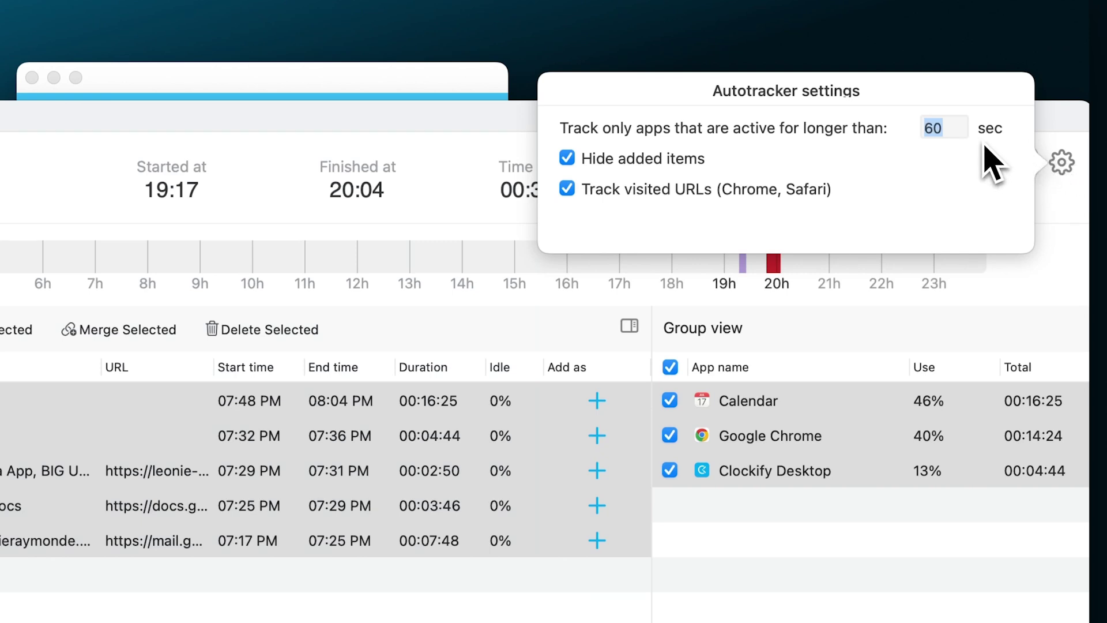
{"action": "left_click", "coordinate": [962, 135]}
{"action": "left_click", "coordinate": [700, 191]}
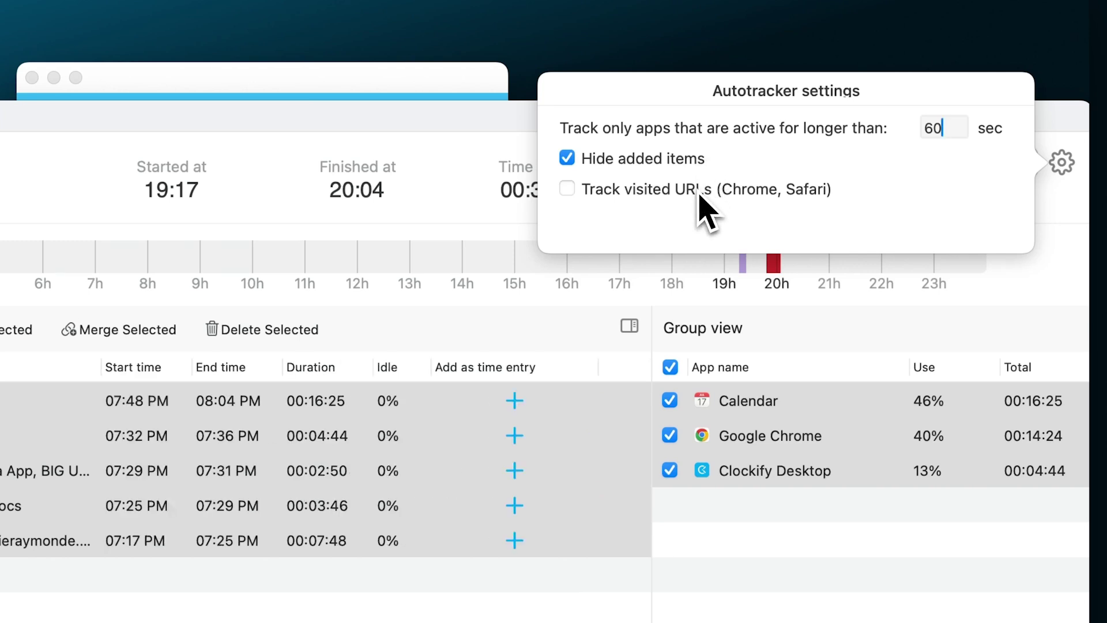